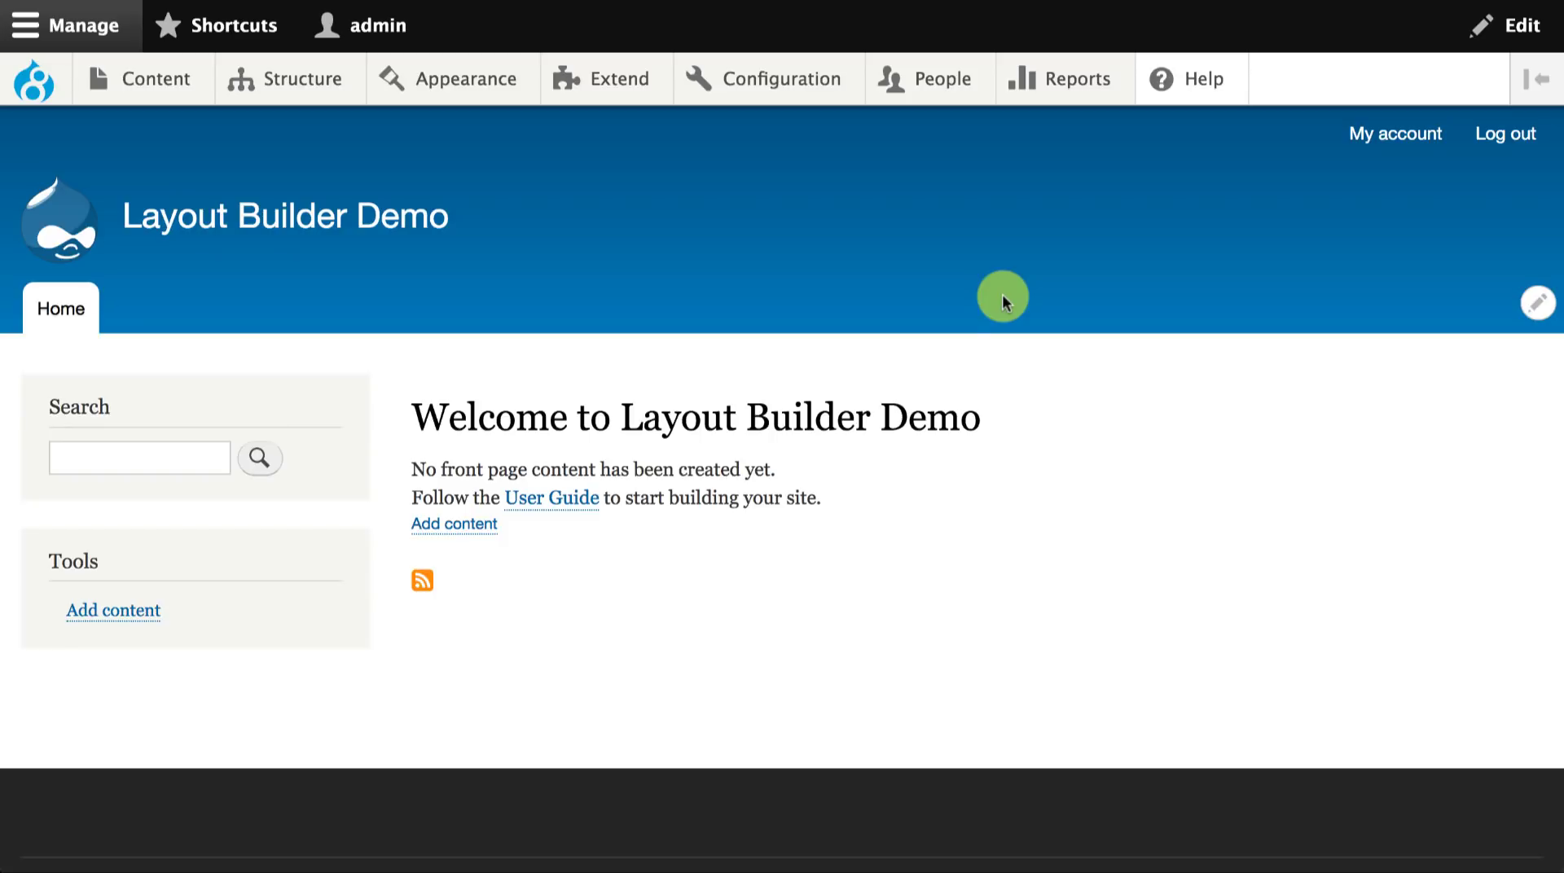
- On the Extend page, tick Layout Builder under Core (Experimental) and install it
{"action": "left_click", "coordinate": [623, 88]}
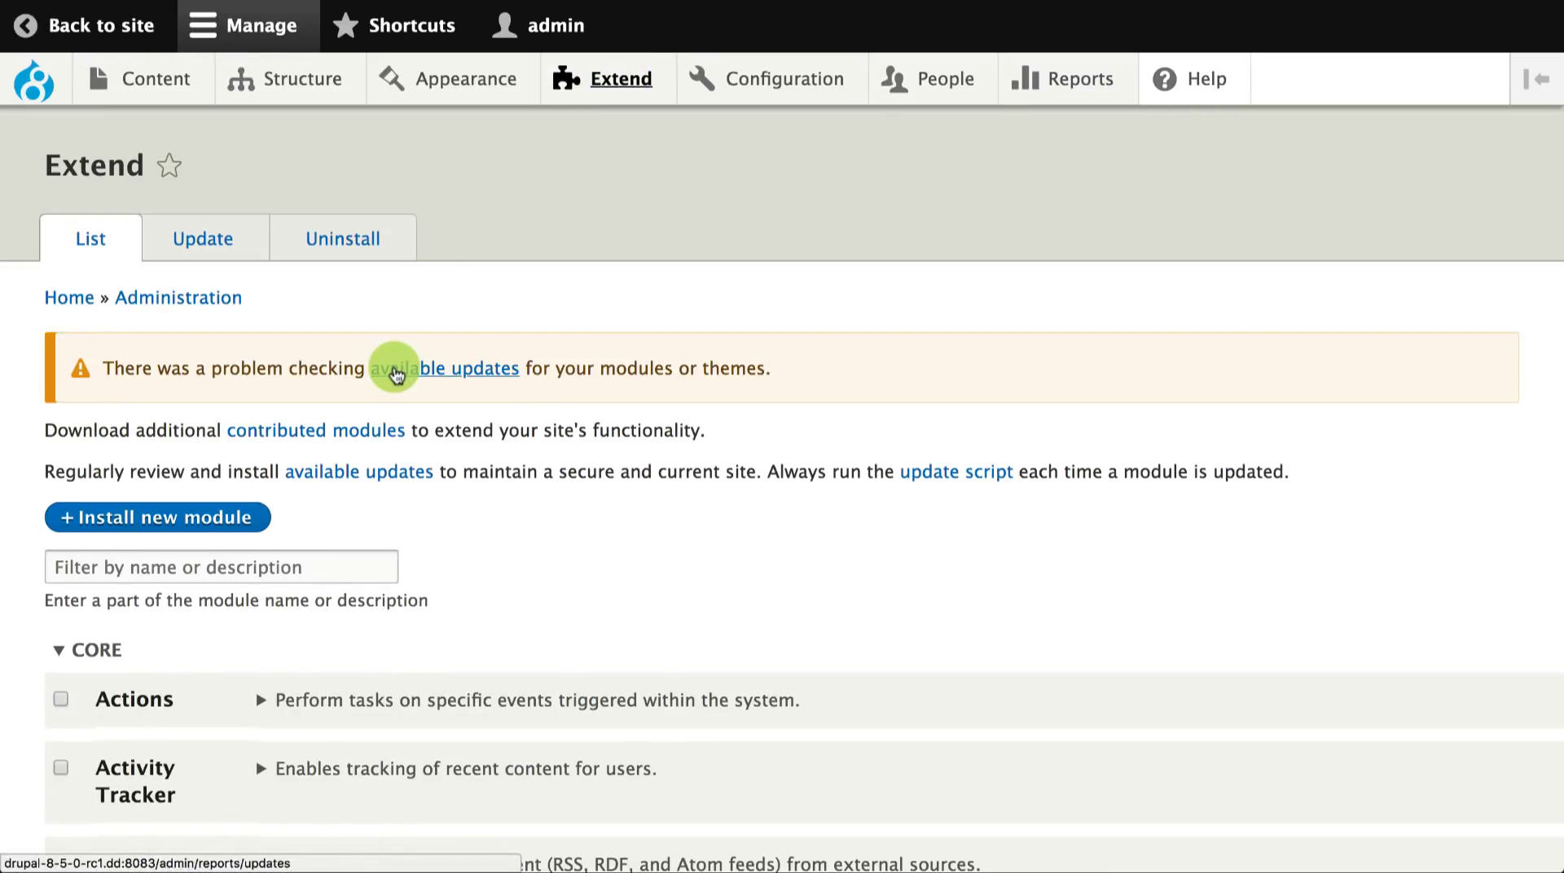
{"action": "scroll", "coordinate": [398, 571], "scroll_direction": "down", "scroll_amount": 20}
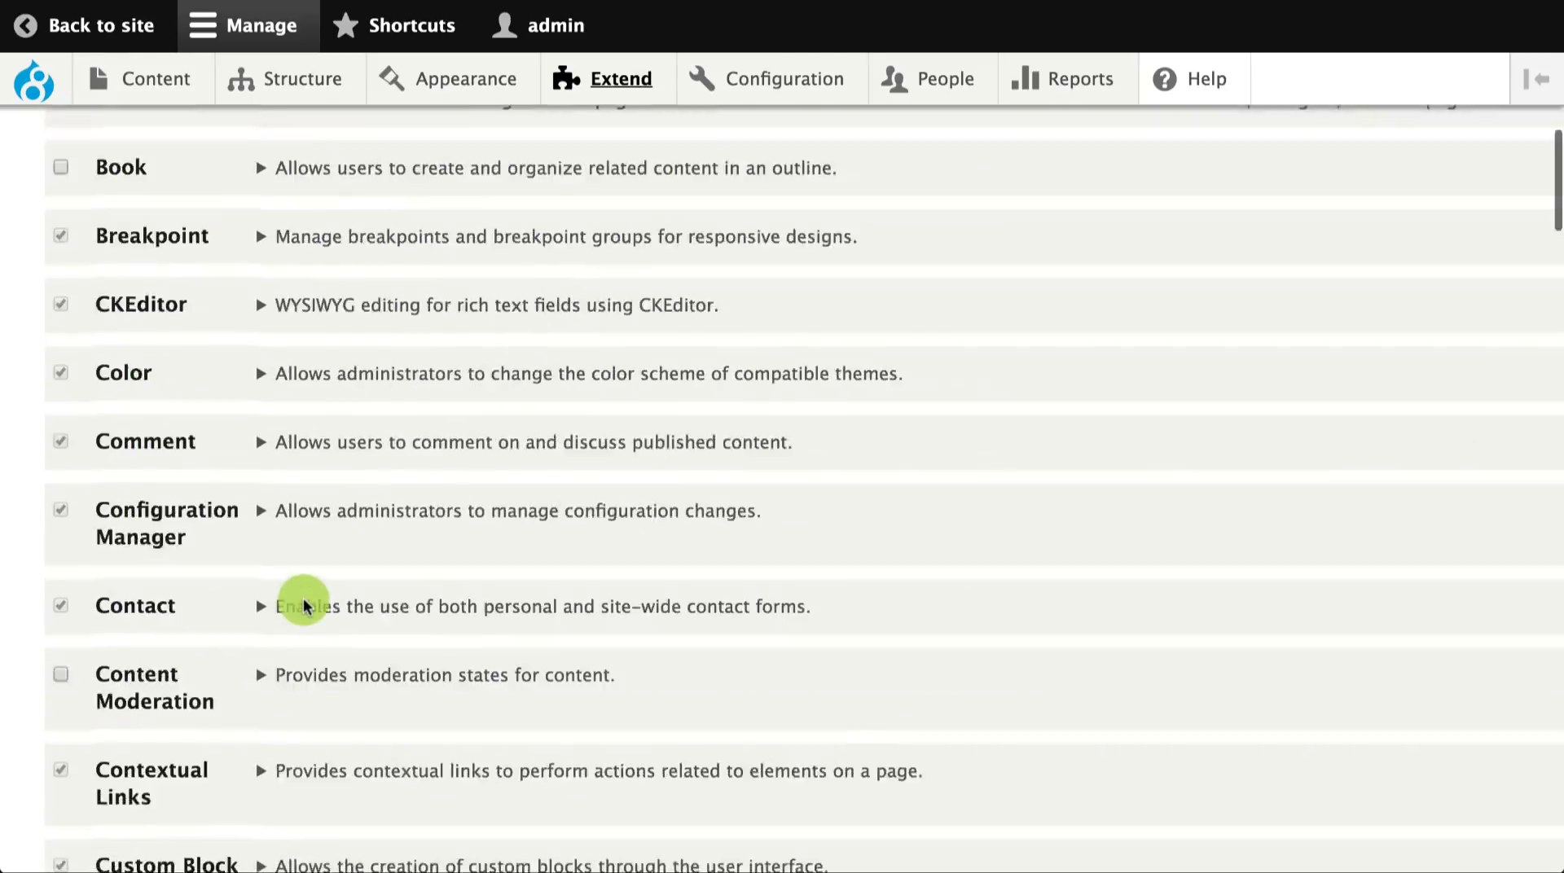
{"action": "scroll", "coordinate": [305, 605], "scroll_direction": "down", "scroll_amount": 20}
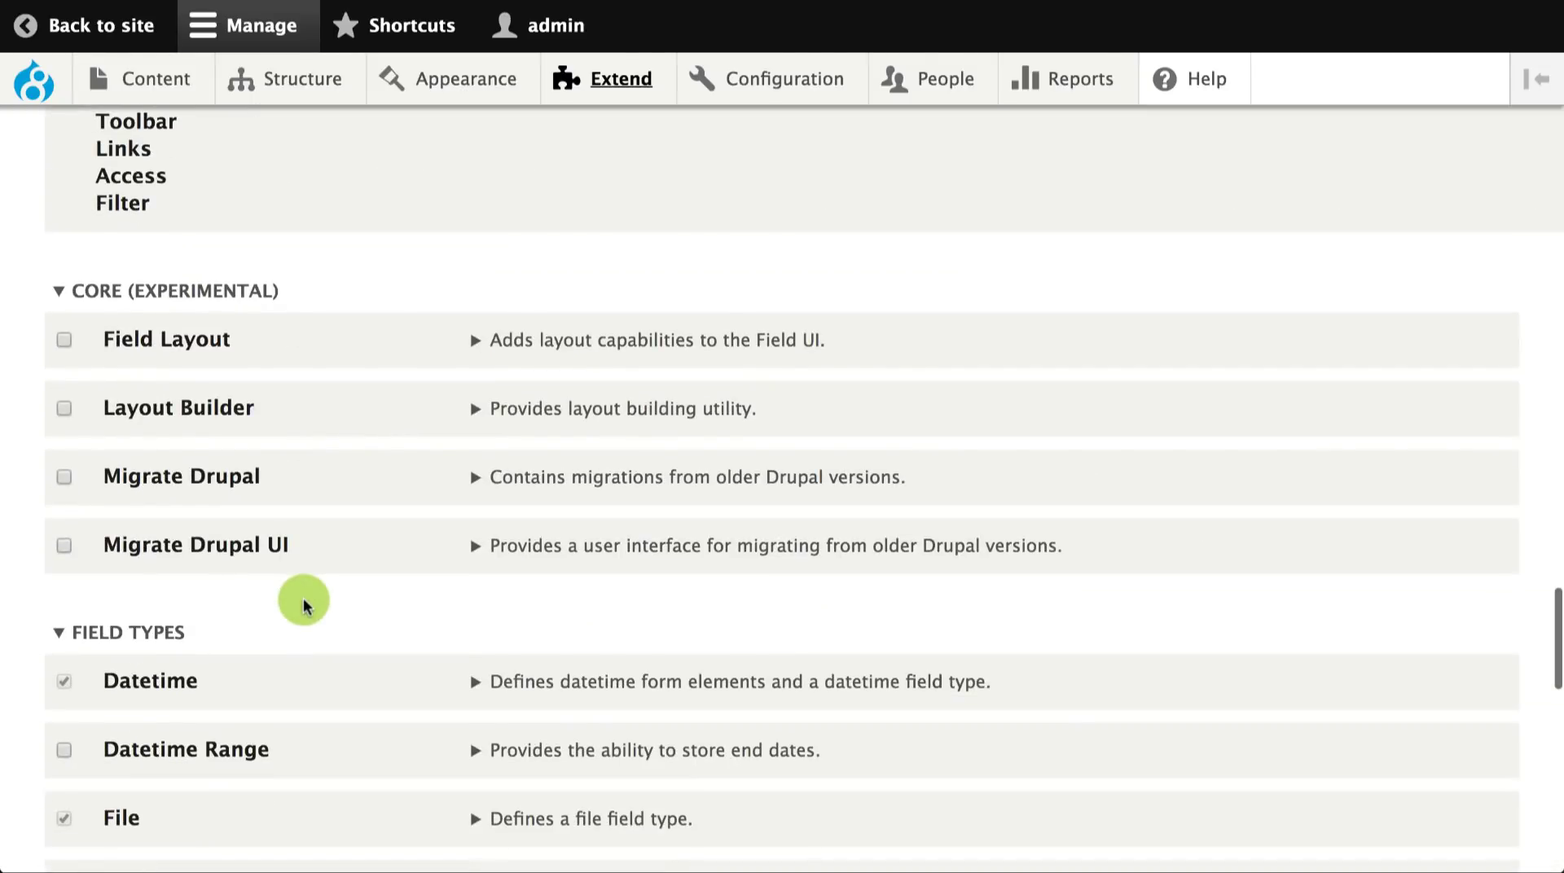
{"action": "left_click", "coordinate": [63, 408]}
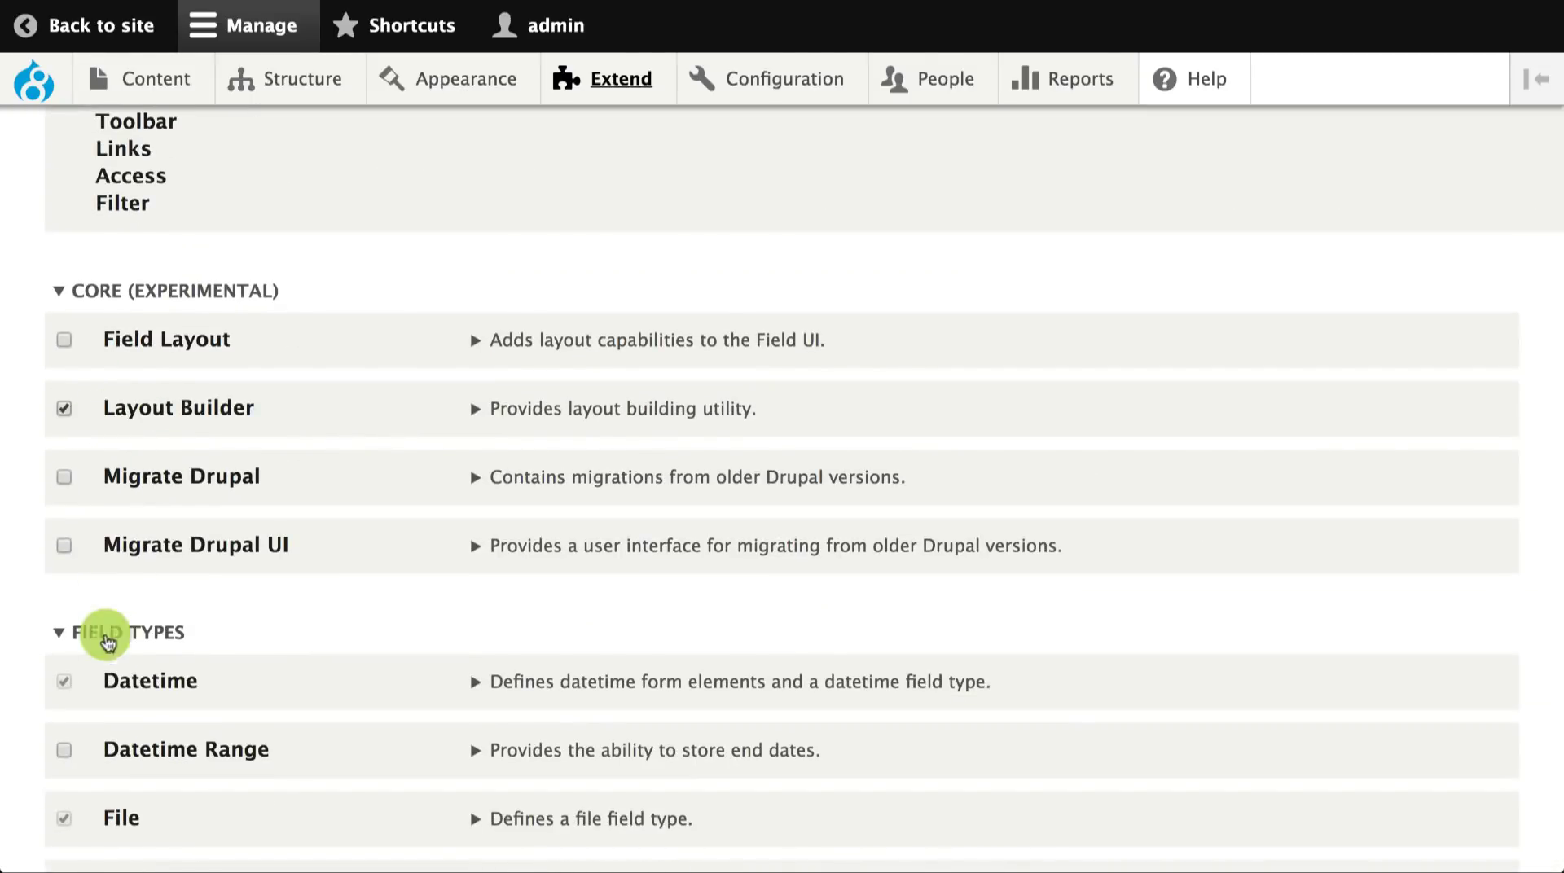
{"action": "scroll", "coordinate": [105, 644], "scroll_direction": "down", "scroll_amount": 10}
{"action": "scroll", "coordinate": [105, 644], "scroll_direction": "down", "scroll_amount": 8}
{"action": "left_click", "coordinate": [127, 724]}
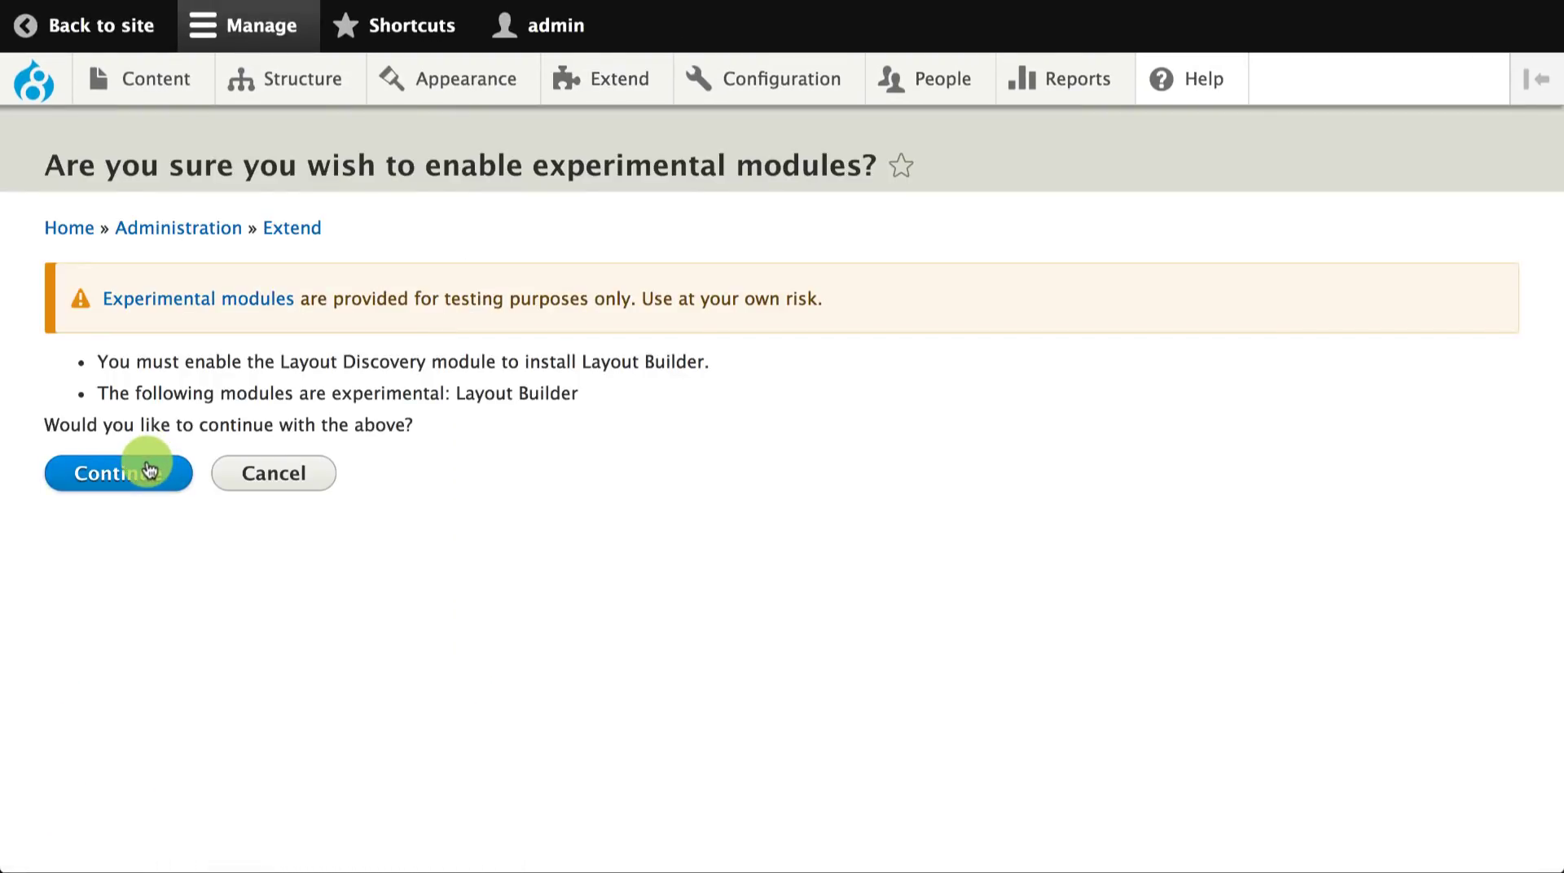
- Confirm enabling the experimental Layout Builder and Layout Discovery modules
{"action": "left_click", "coordinate": [148, 469]}
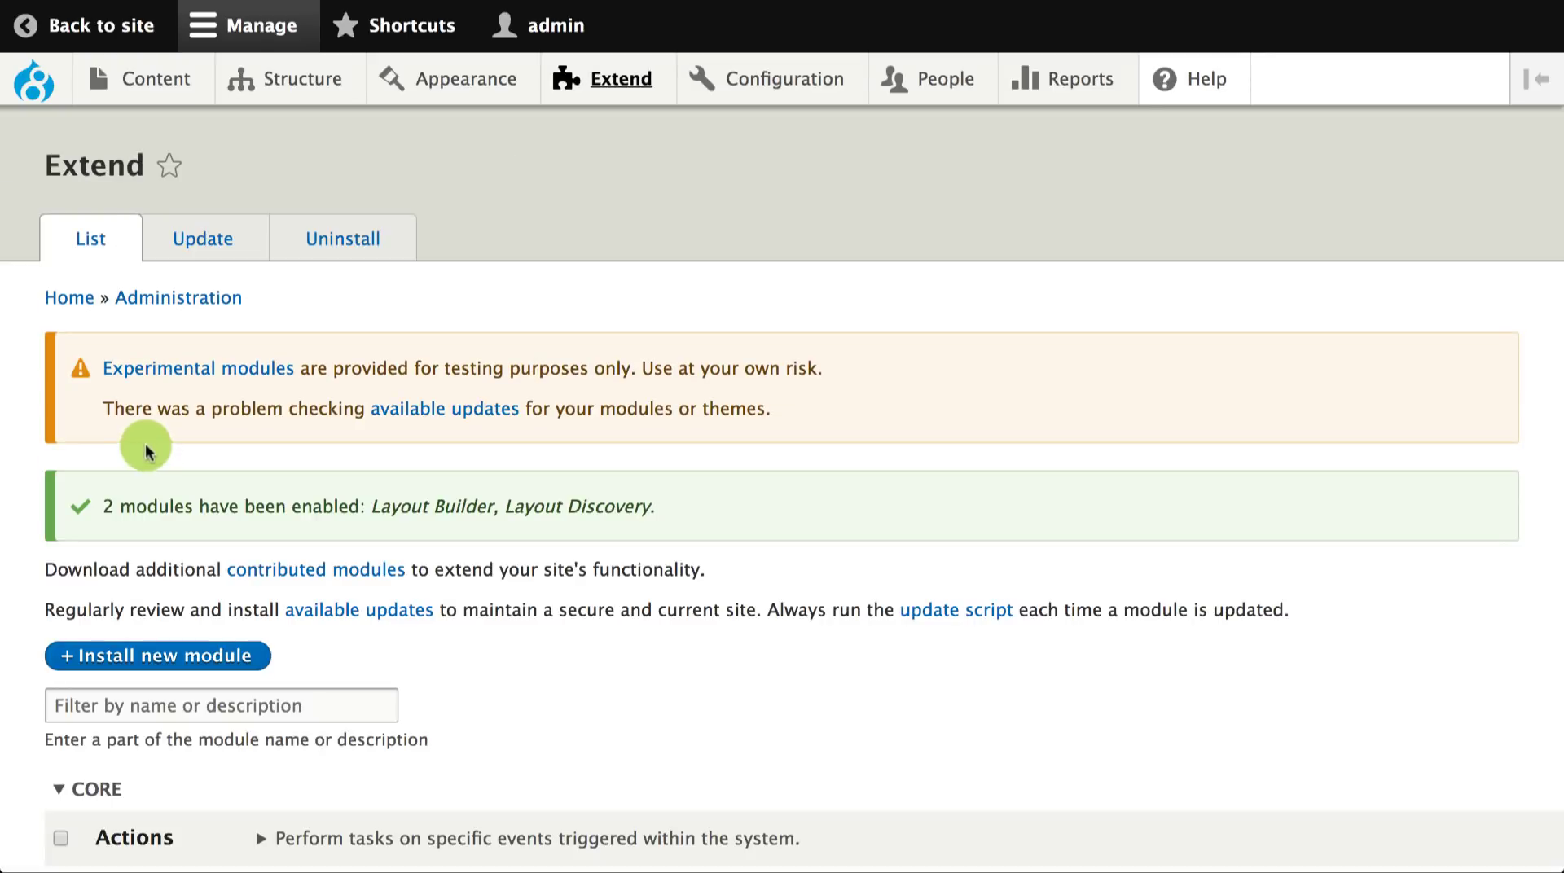
- Open the Article content type's Manage display settings and its layout editor
{"action": "mouse_move", "coordinate": [273, 77]}
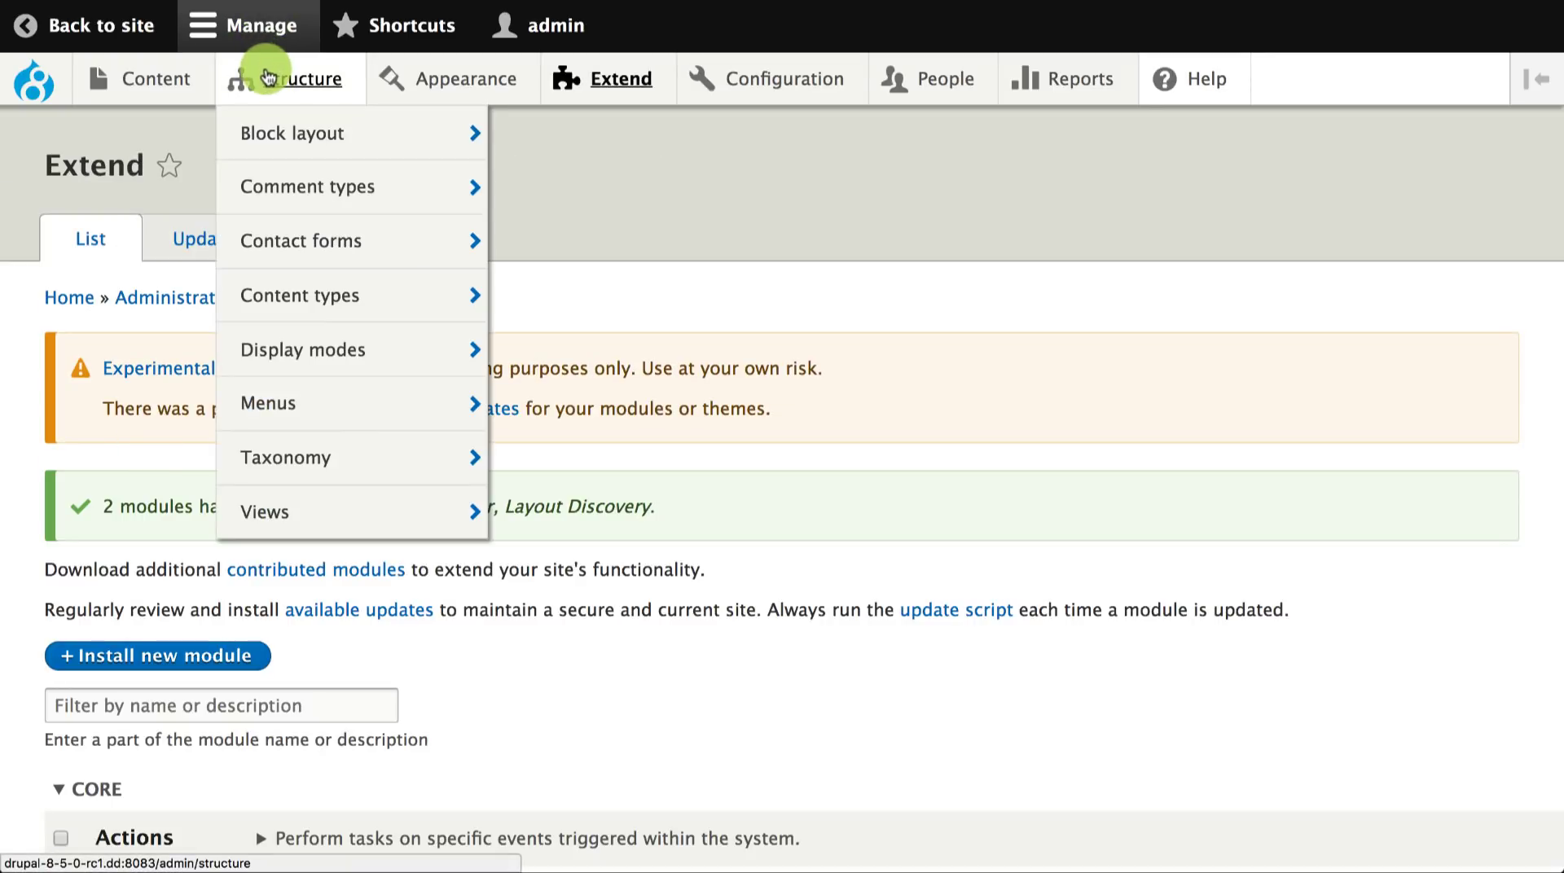
{"action": "mouse_move", "coordinate": [273, 210]}
{"action": "mouse_move", "coordinate": [275, 302]}
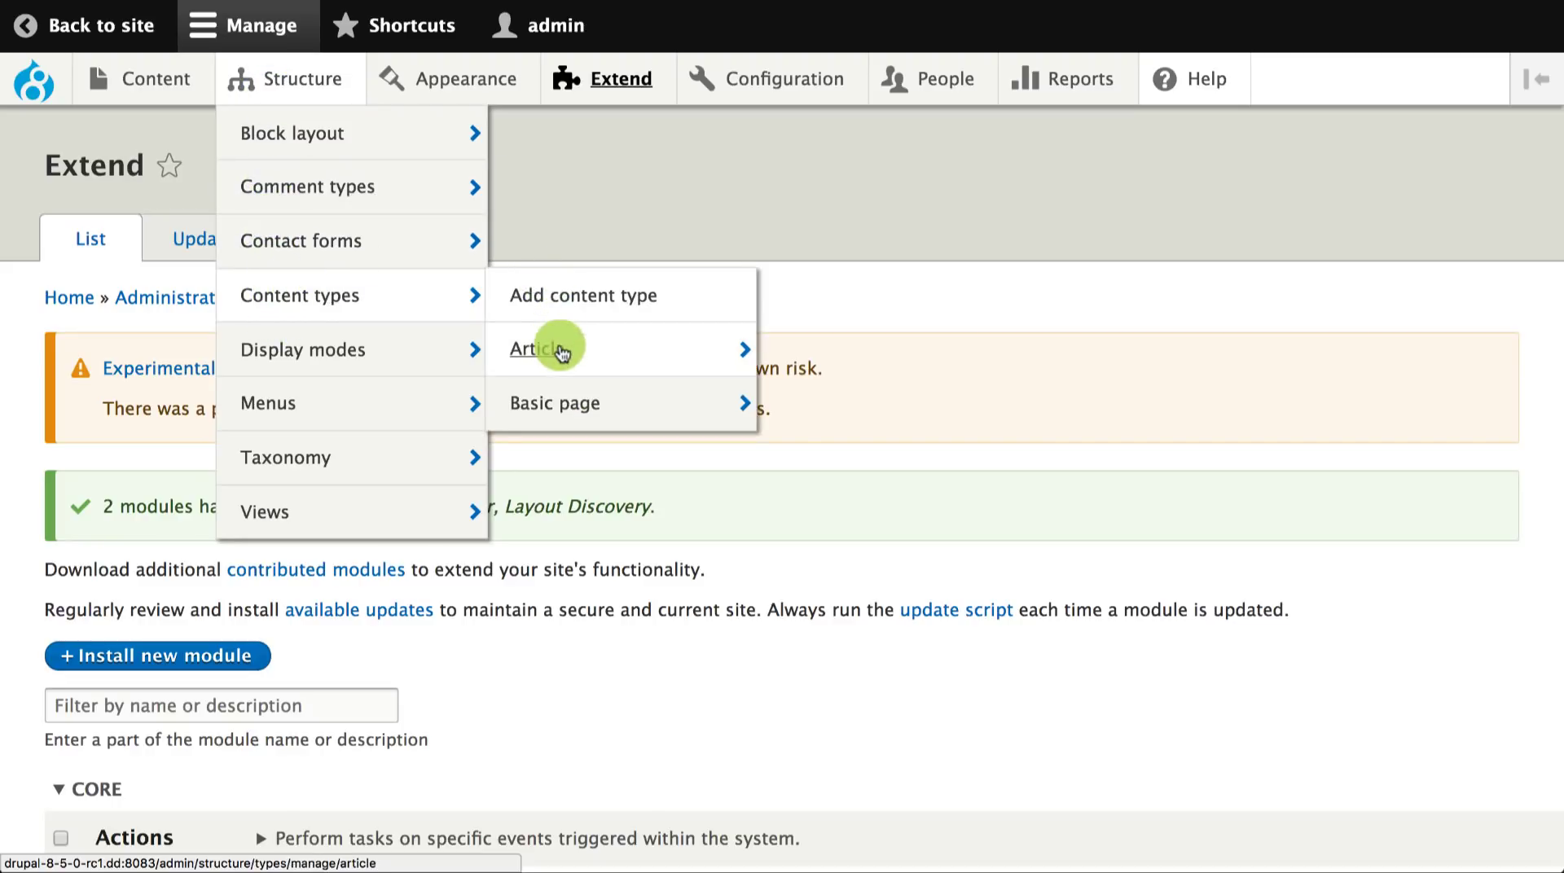
{"action": "mouse_move", "coordinate": [559, 350]}
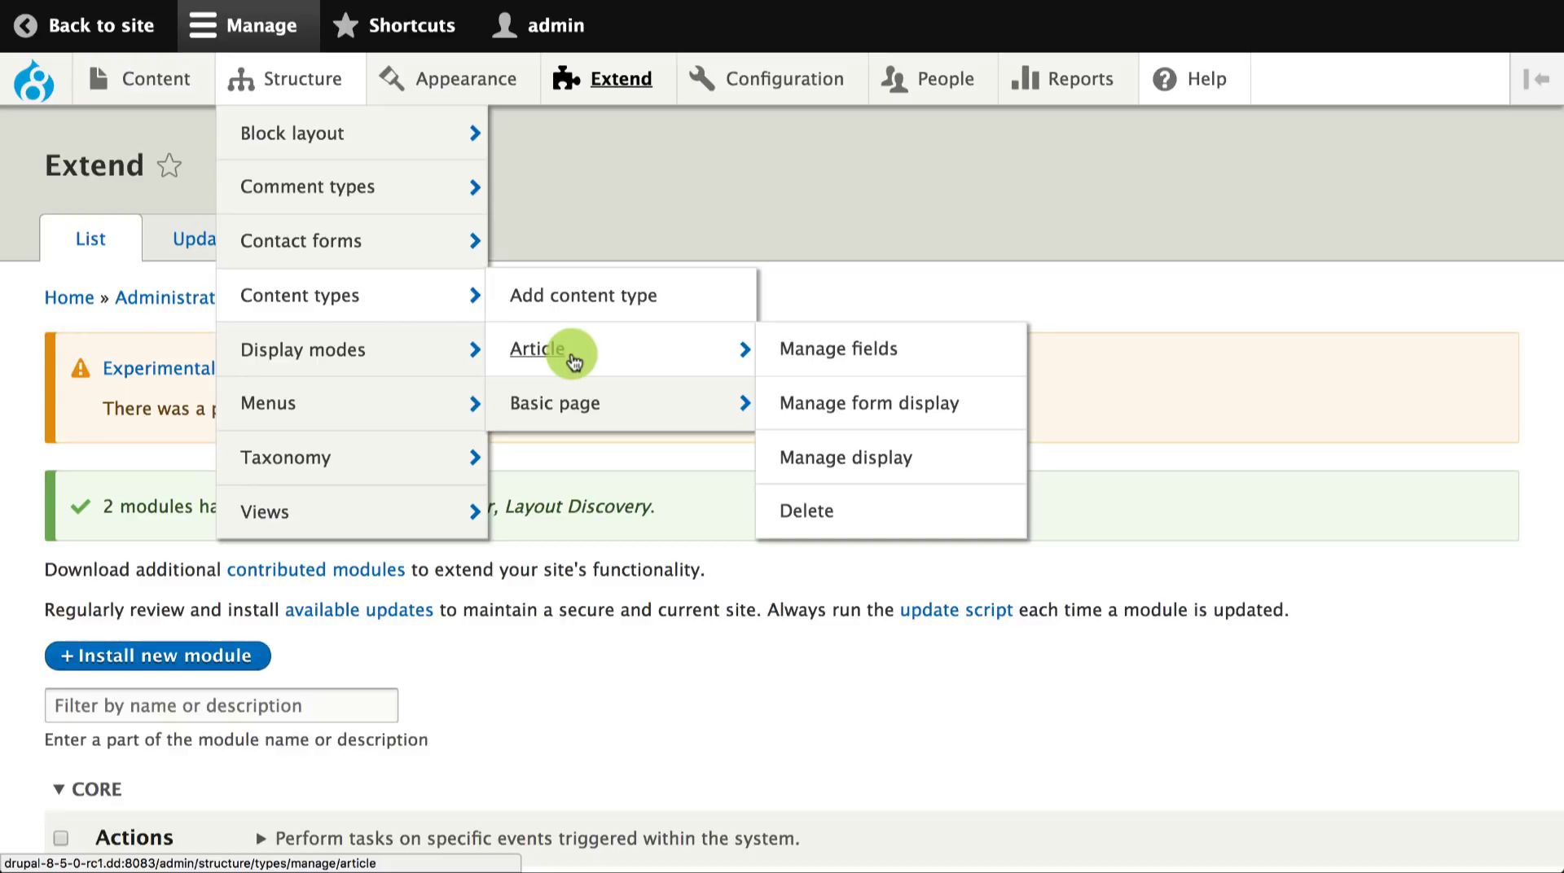
{"action": "left_click", "coordinate": [807, 469]}
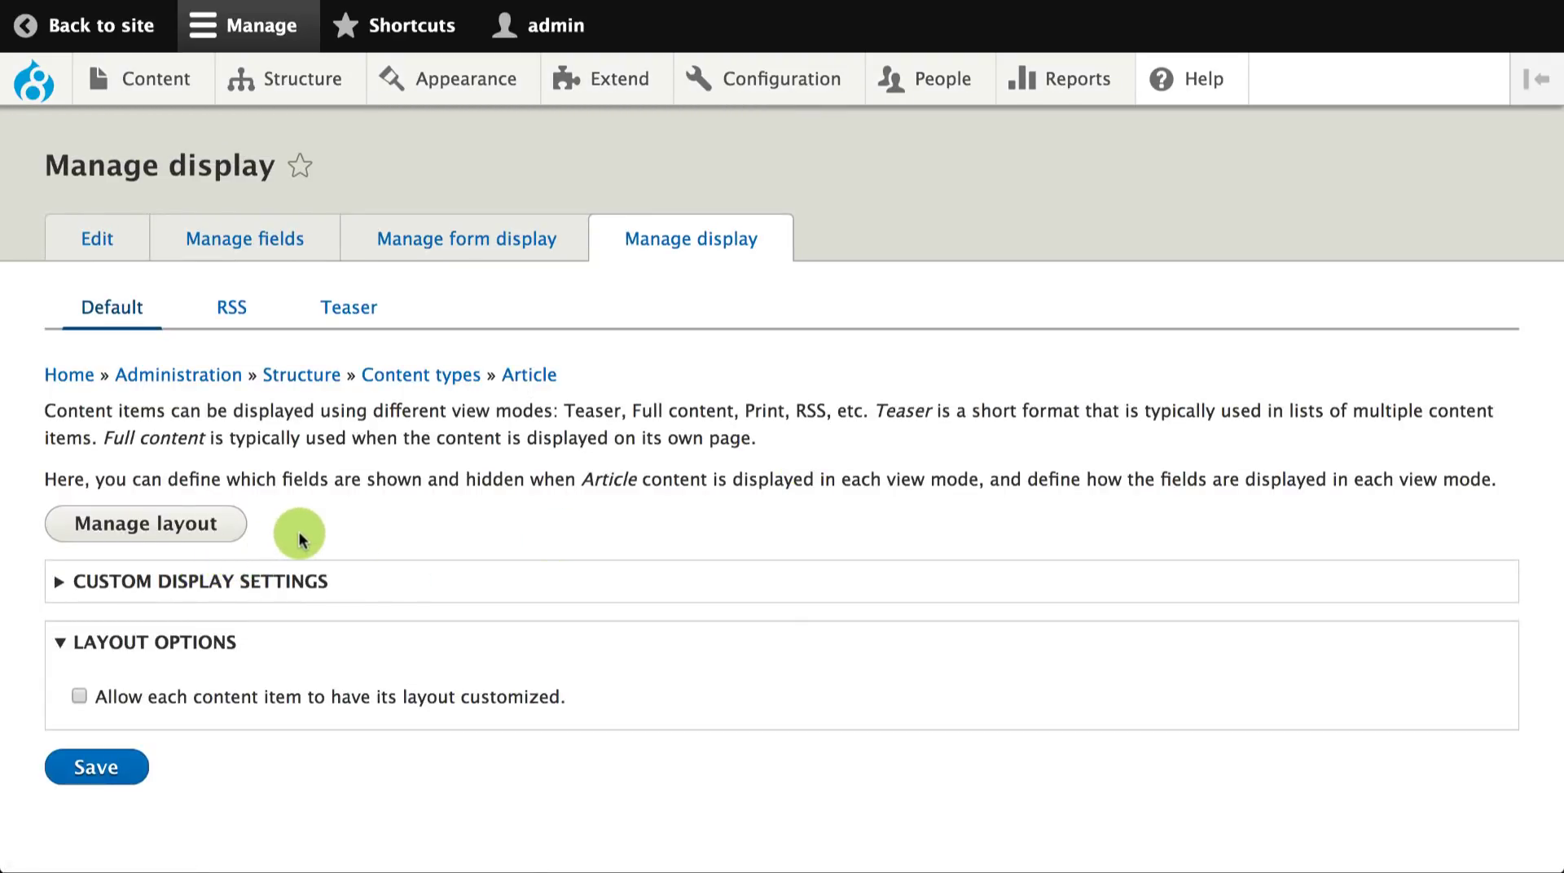
{"action": "left_click", "coordinate": [201, 534]}
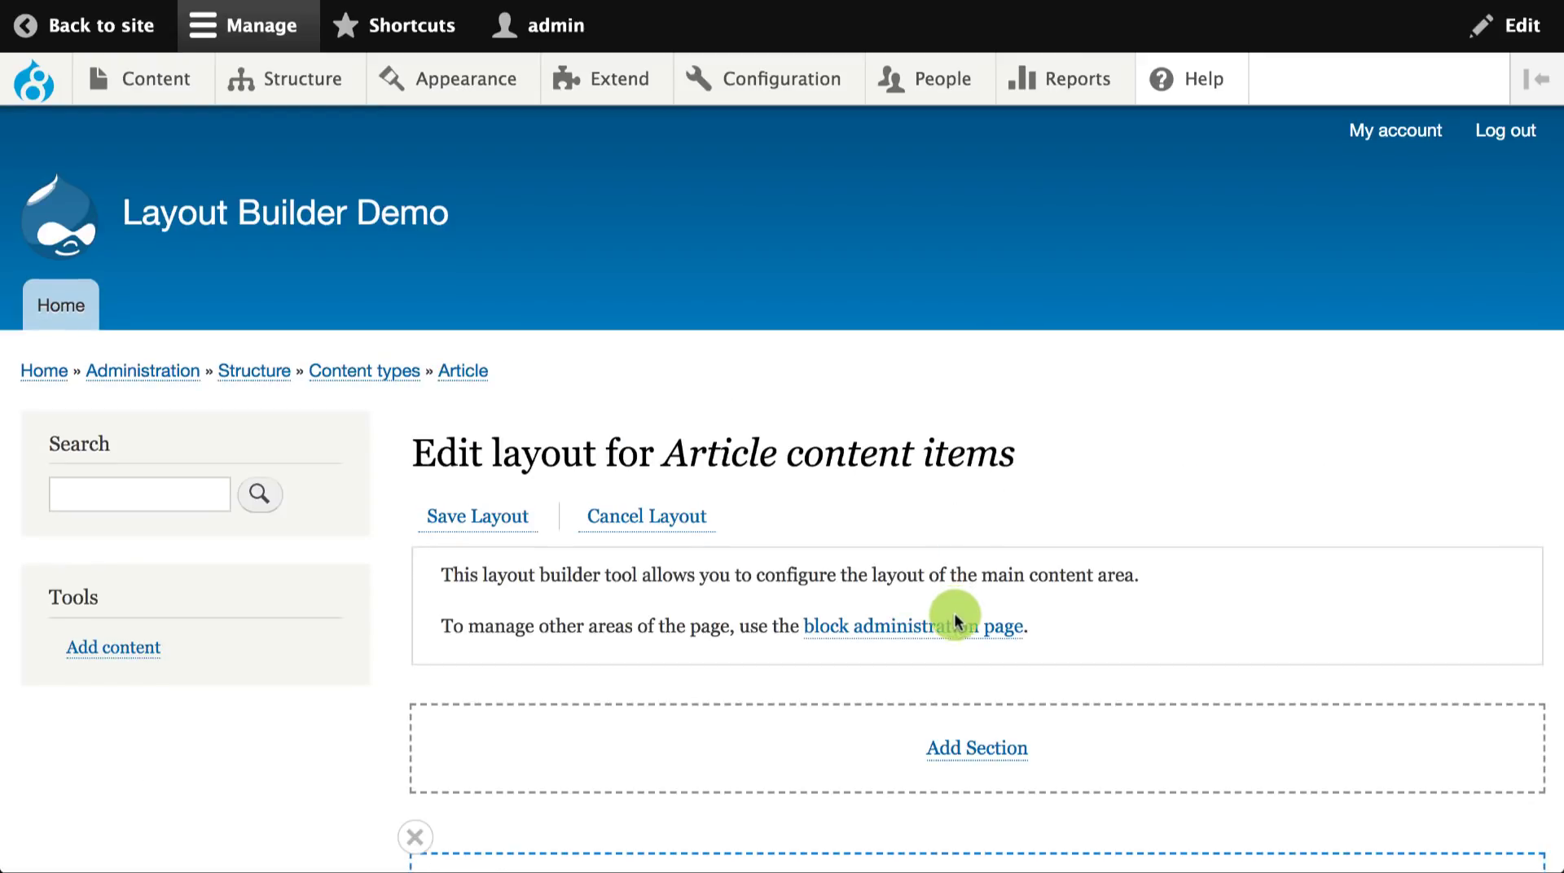
- Add a Two column section above the existing content in the Article layout
{"action": "scroll", "coordinate": [953, 615], "scroll_direction": "down", "scroll_amount": 2}
{"action": "left_click", "coordinate": [968, 581]}
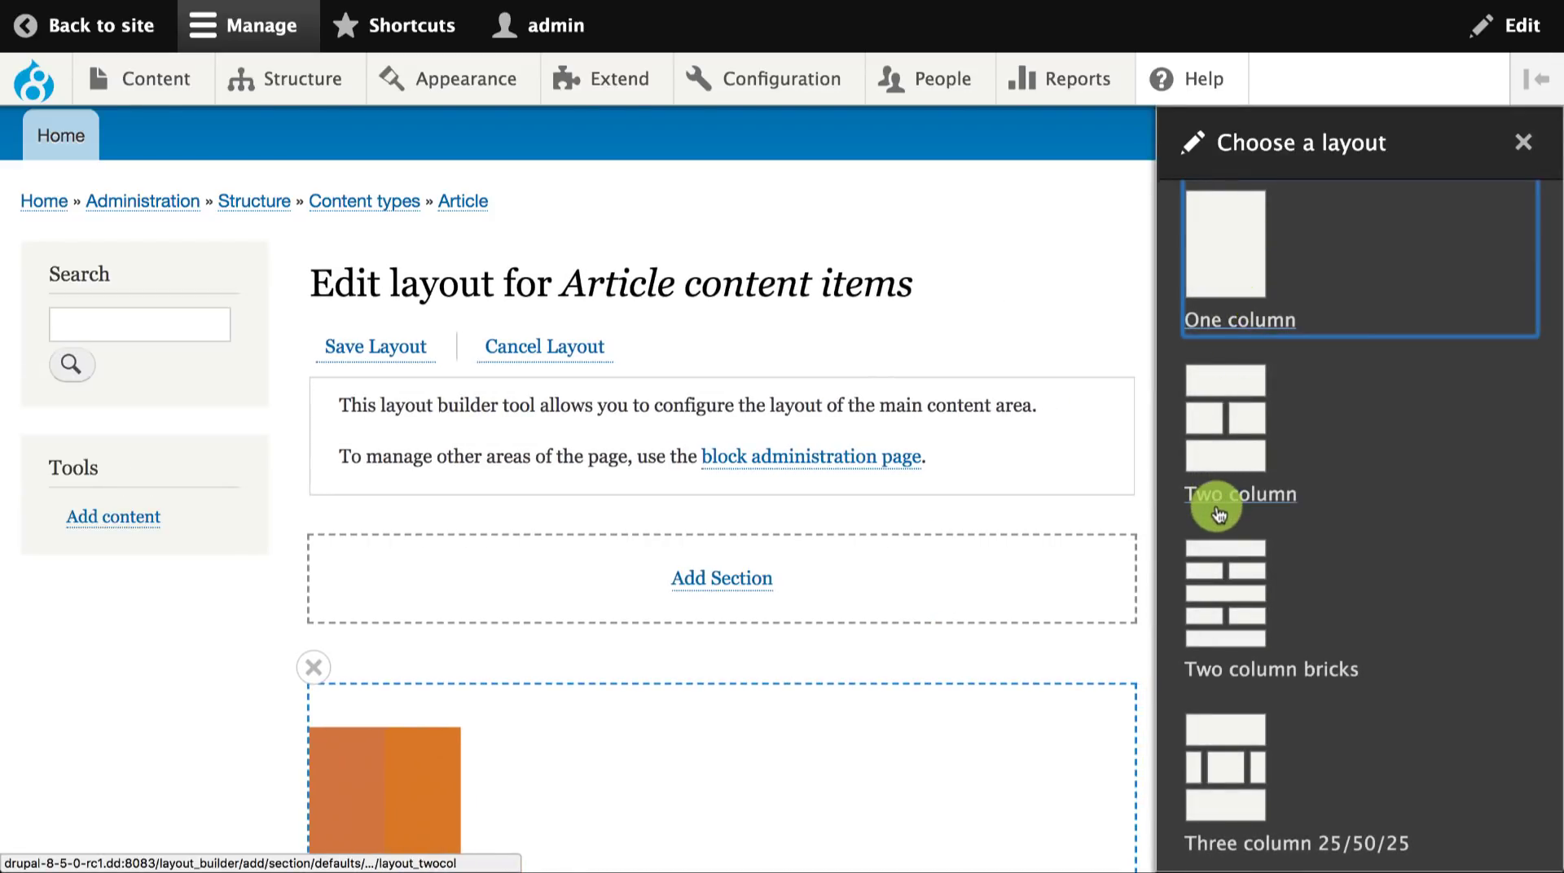
{"action": "scroll", "coordinate": [1227, 606], "scroll_direction": "down", "scroll_amount": 3}
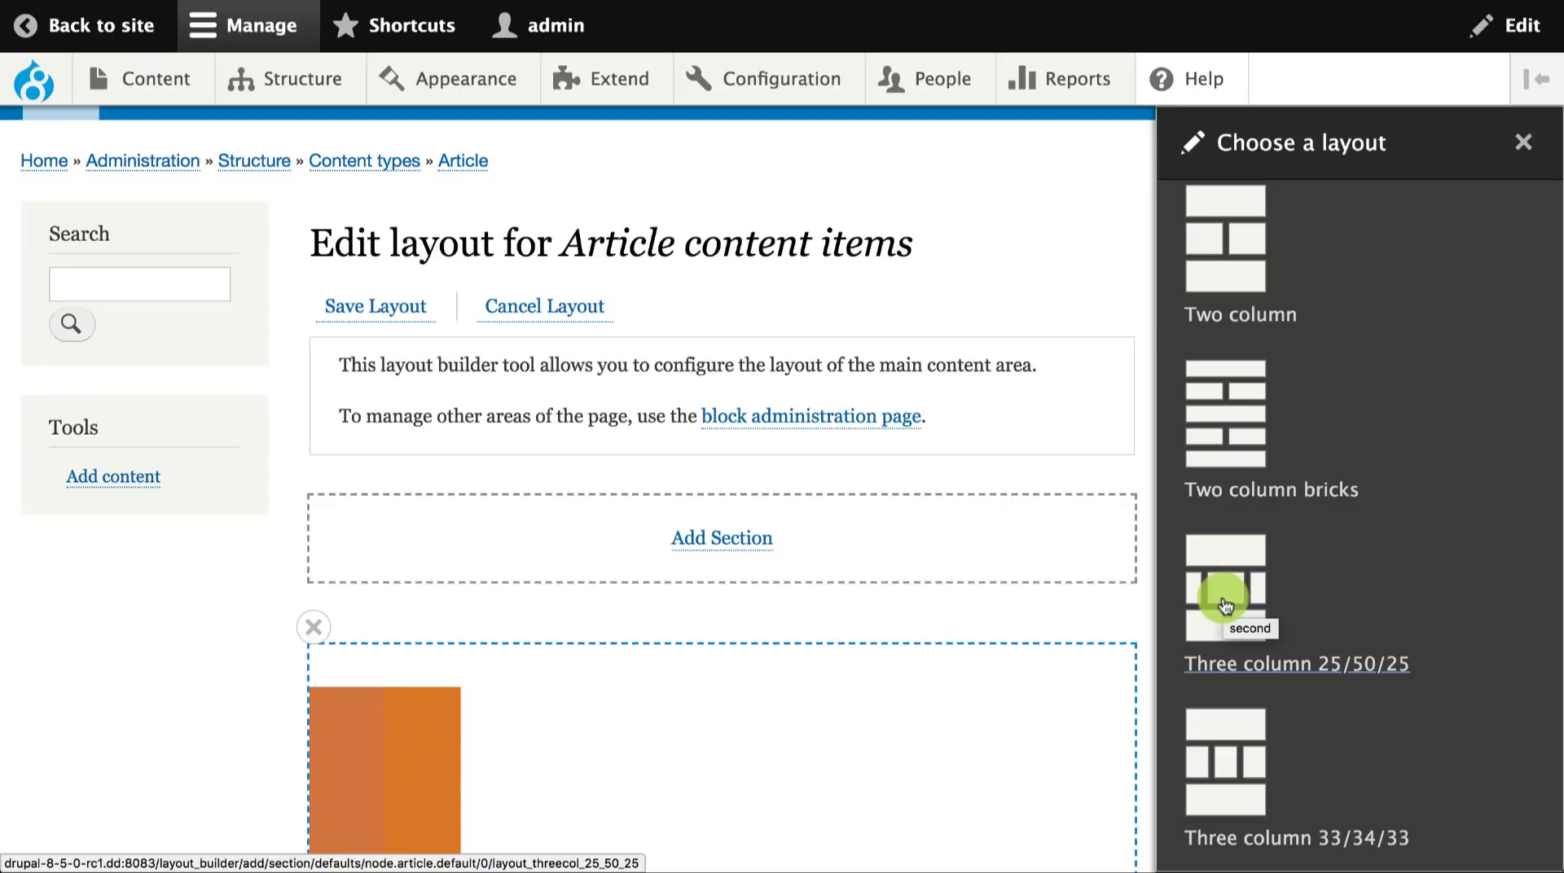
{"action": "left_click", "coordinate": [1230, 272]}
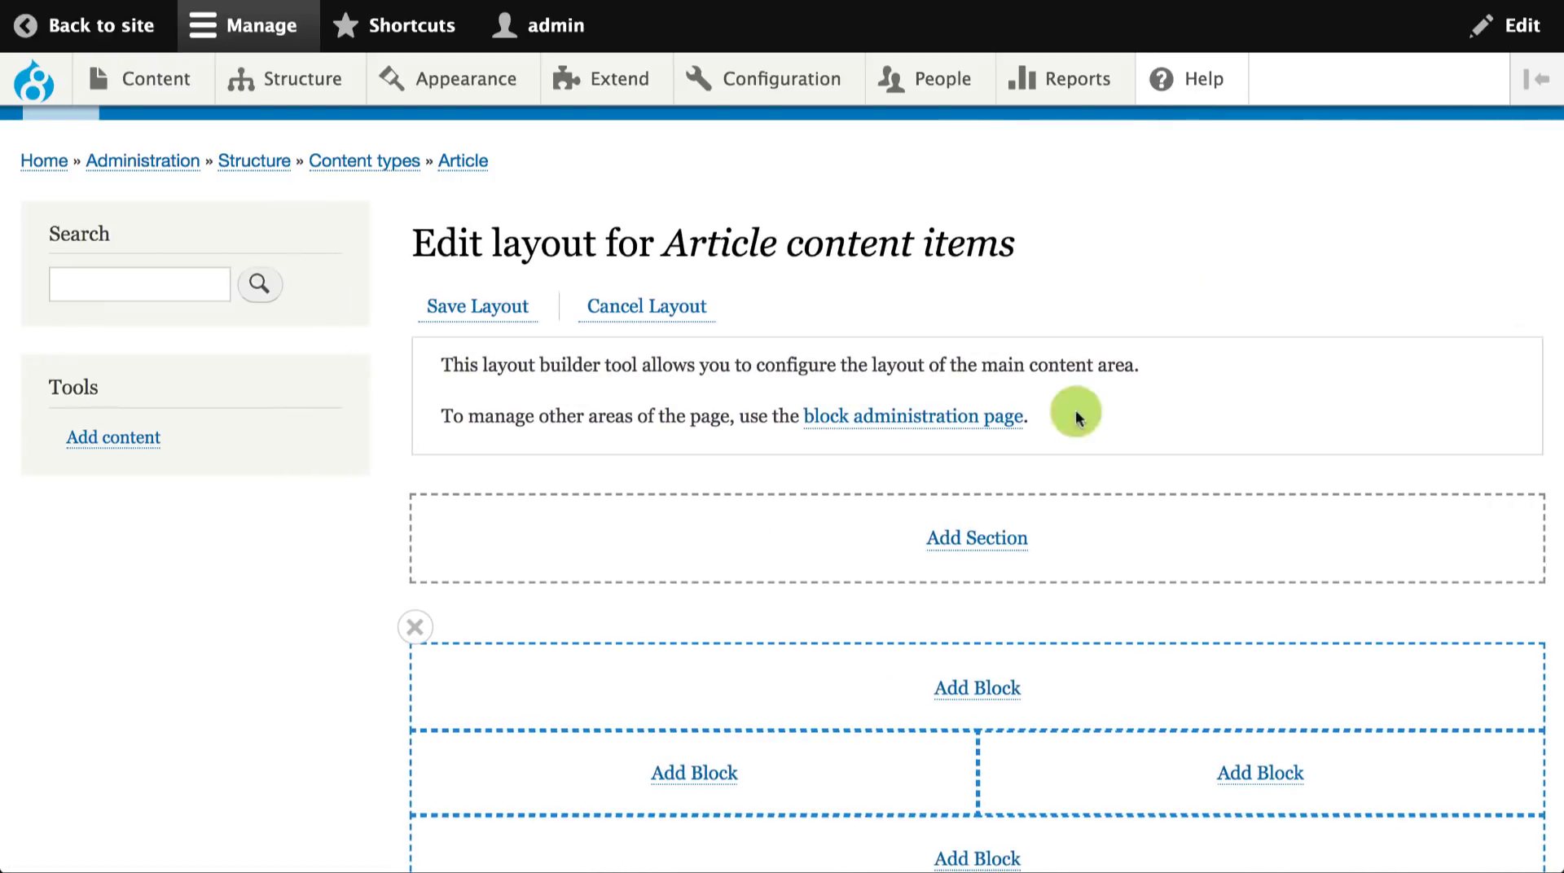
{"action": "scroll", "coordinate": [1040, 574], "scroll_direction": "down", "scroll_amount": 3}
{"action": "scroll", "coordinate": [1041, 577], "scroll_direction": "down", "scroll_amount": 3}
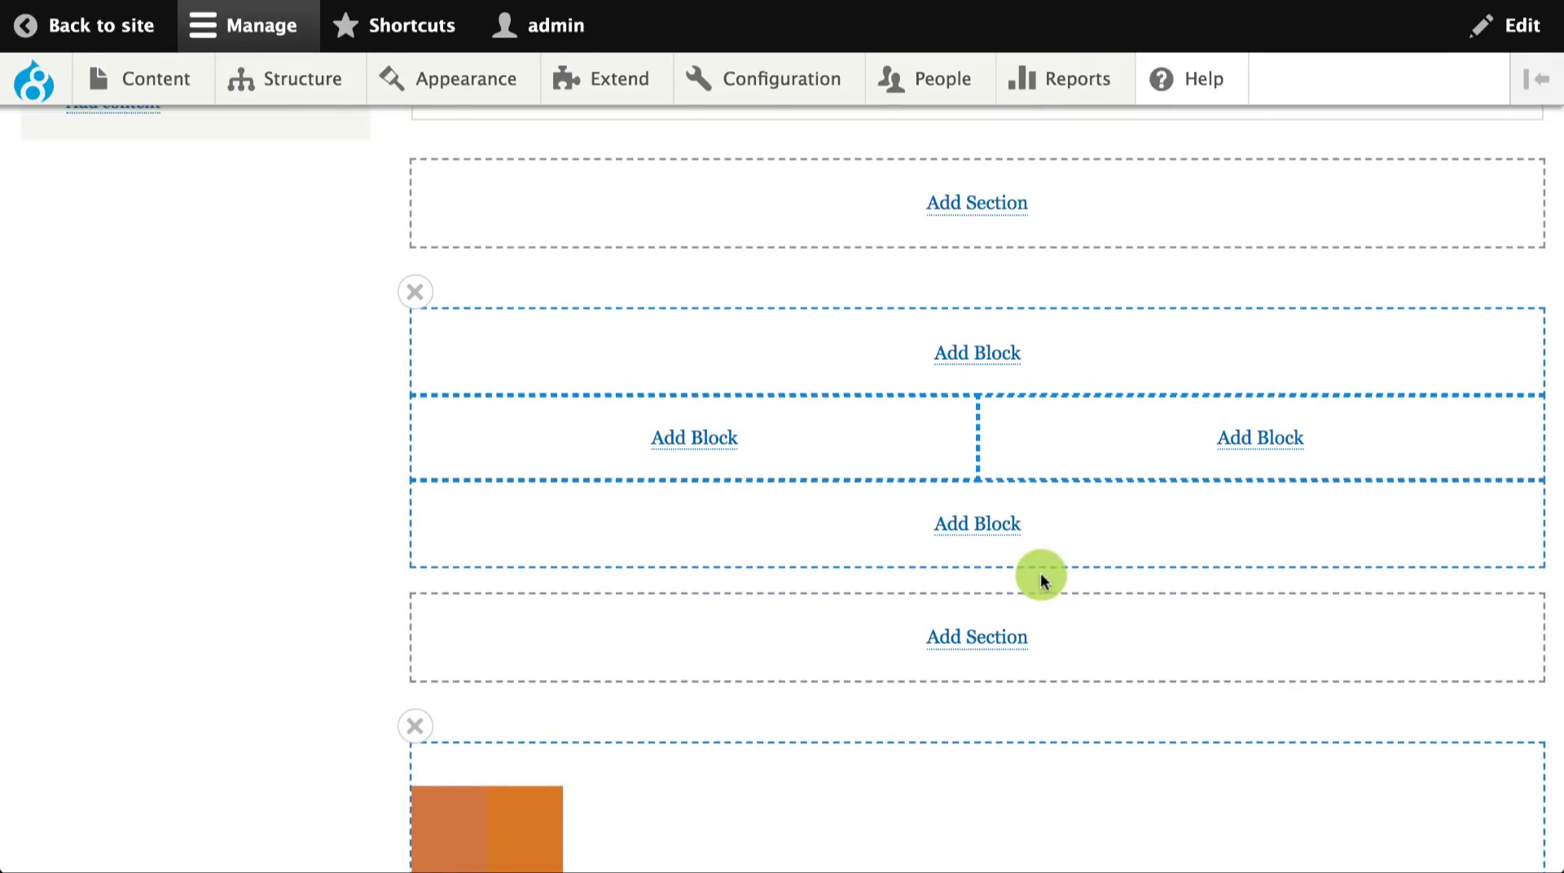
- Place the Social Media Links block, with its title hidden, in the new section's top region
{"action": "left_click", "coordinate": [984, 355]}
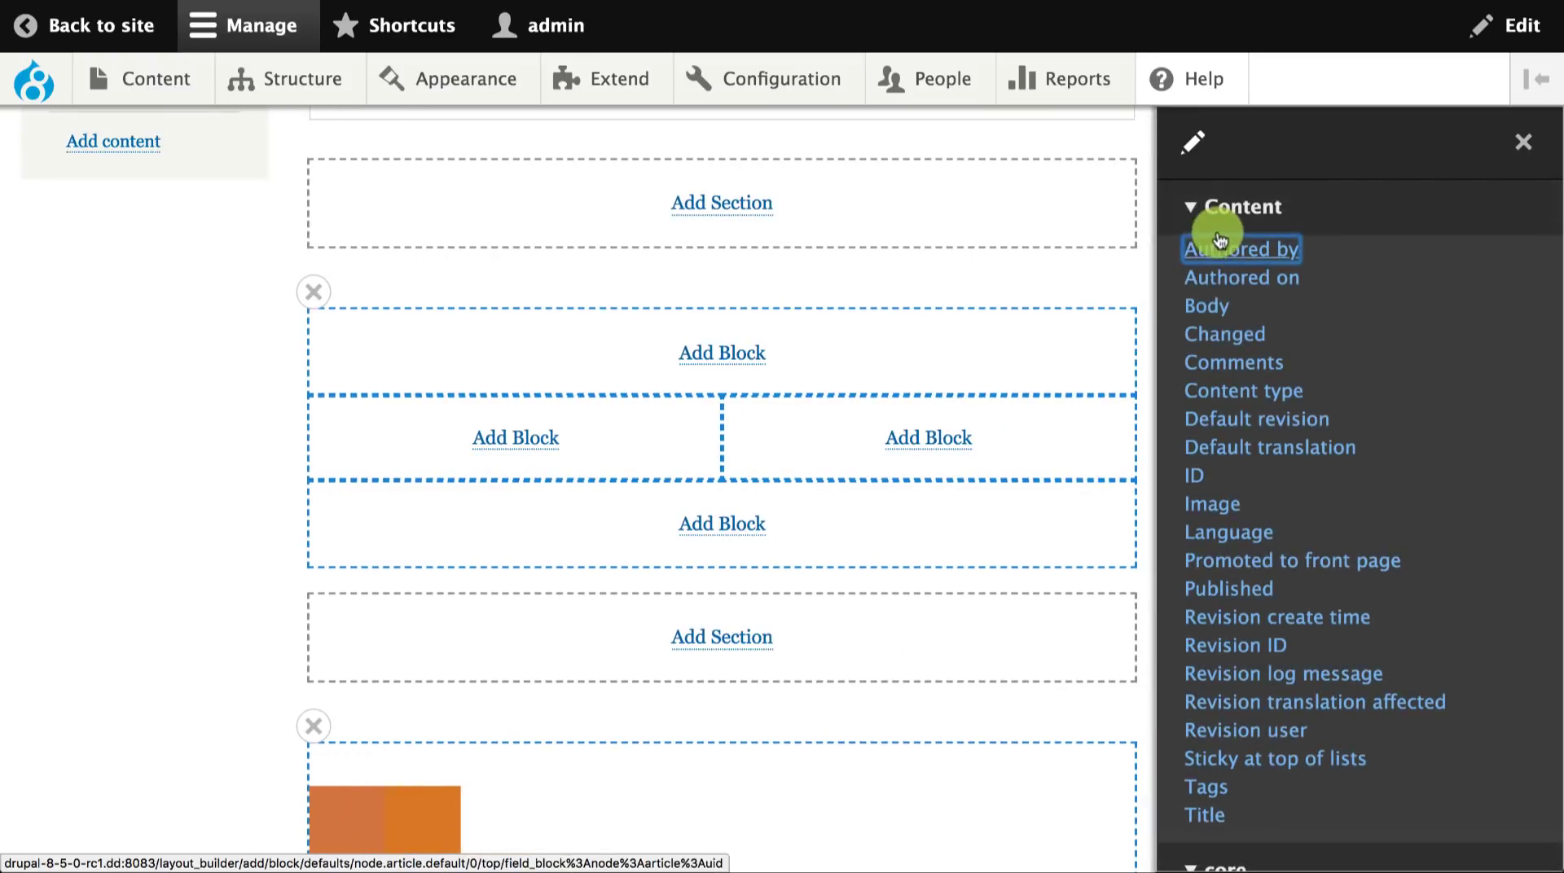
{"action": "scroll", "coordinate": [1238, 583], "scroll_direction": "down", "scroll_amount": 5}
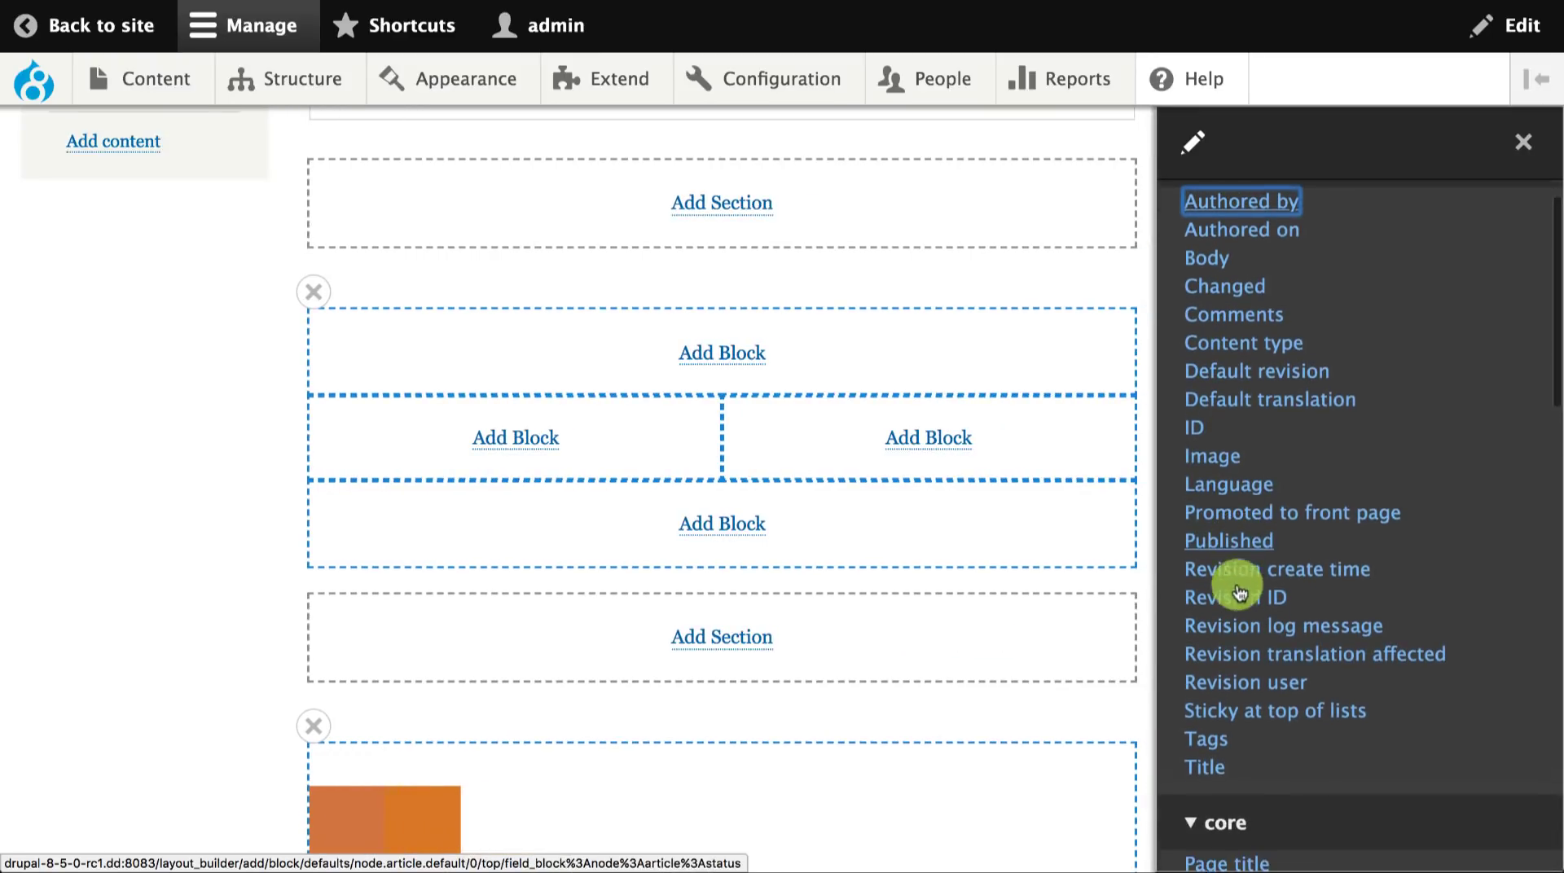
{"action": "scroll", "coordinate": [1237, 588], "scroll_direction": "down", "scroll_amount": 14}
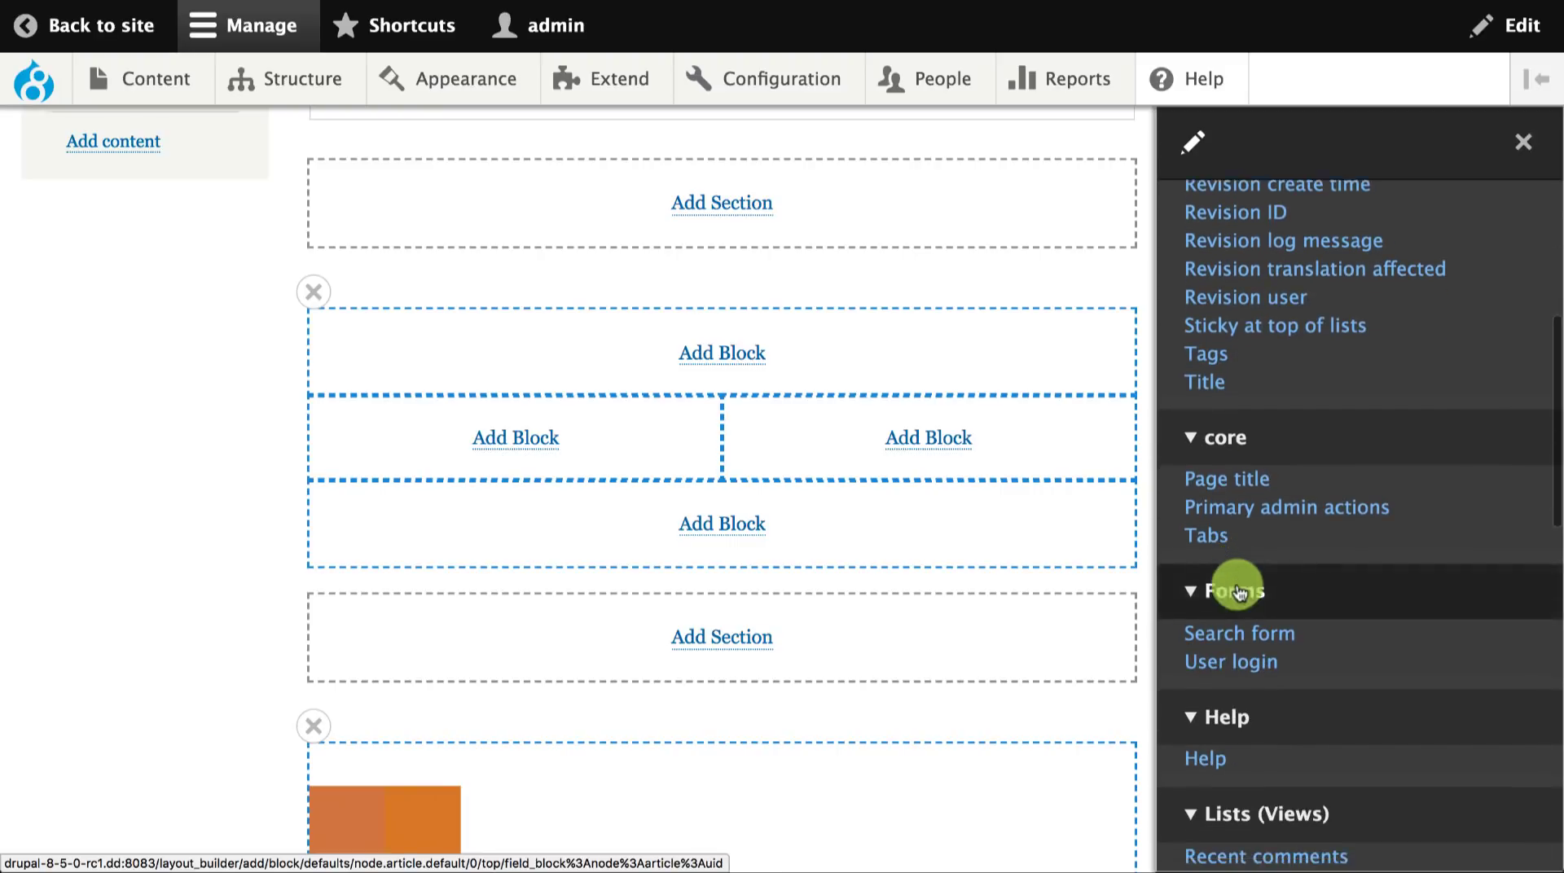
{"action": "scroll", "coordinate": [1237, 589], "scroll_direction": "down", "scroll_amount": 5}
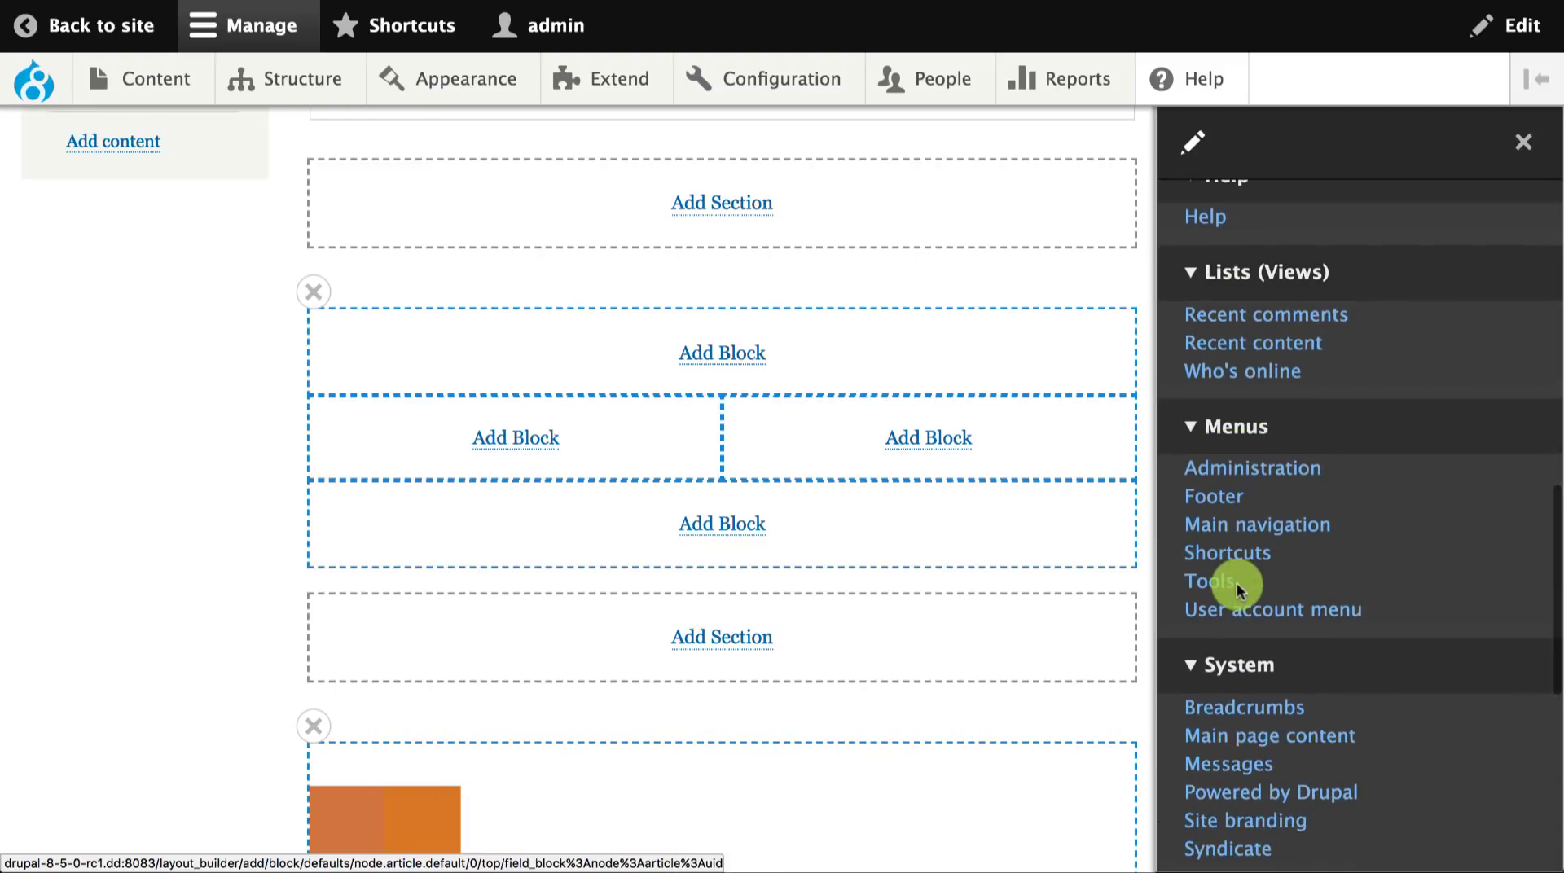
{"action": "scroll", "coordinate": [1238, 593], "scroll_direction": "up", "scroll_amount": 20}
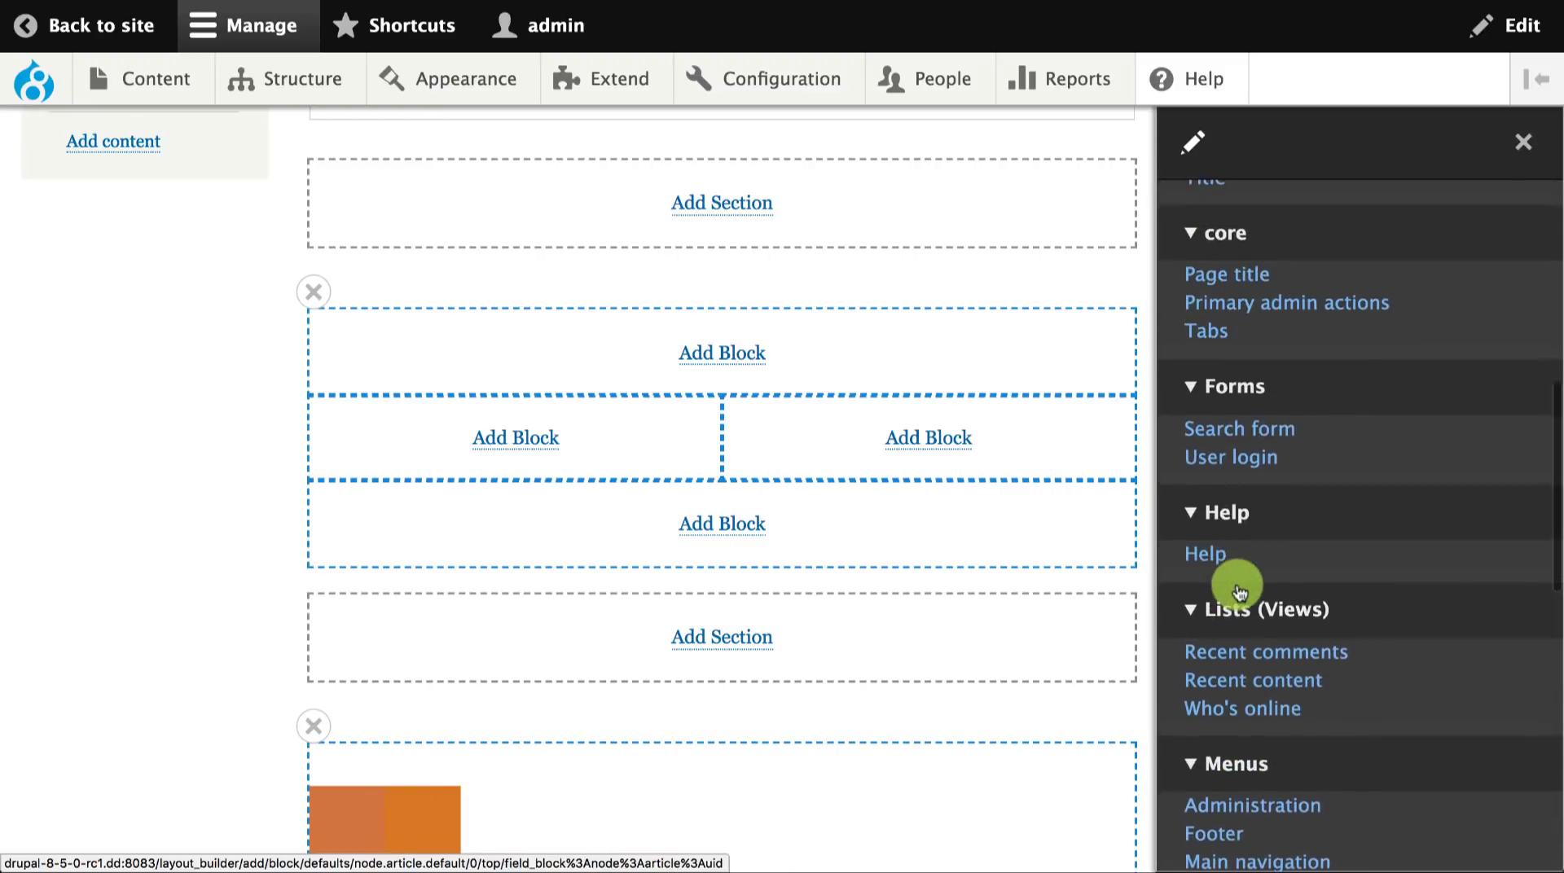
{"action": "scroll", "coordinate": [1238, 589], "scroll_direction": "up", "scroll_amount": 6}
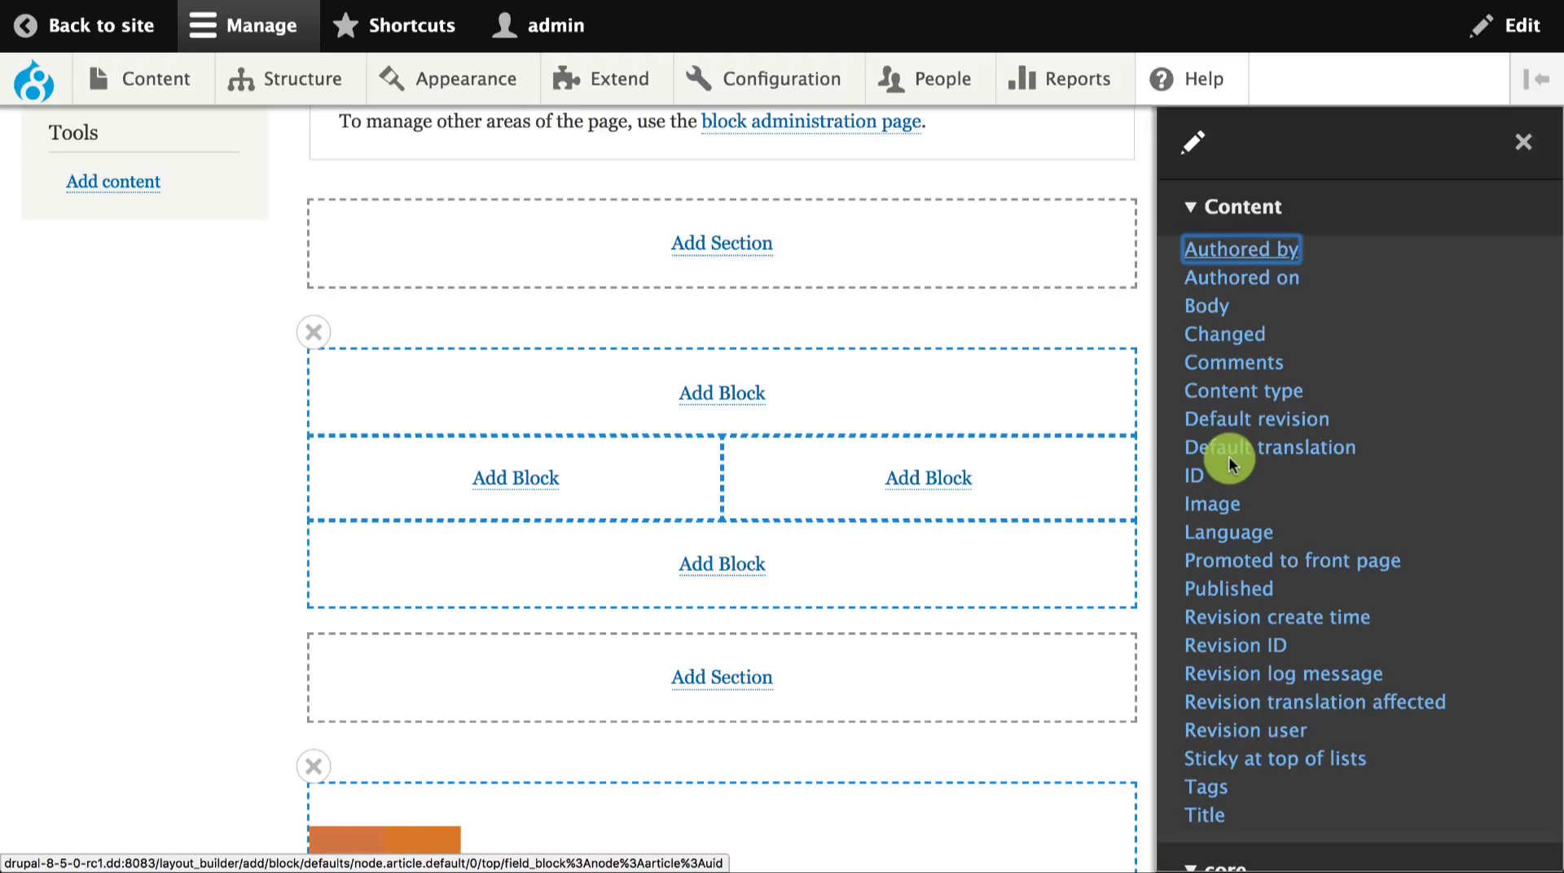
{"action": "scroll", "coordinate": [1218, 420], "scroll_direction": "down", "scroll_amount": 6}
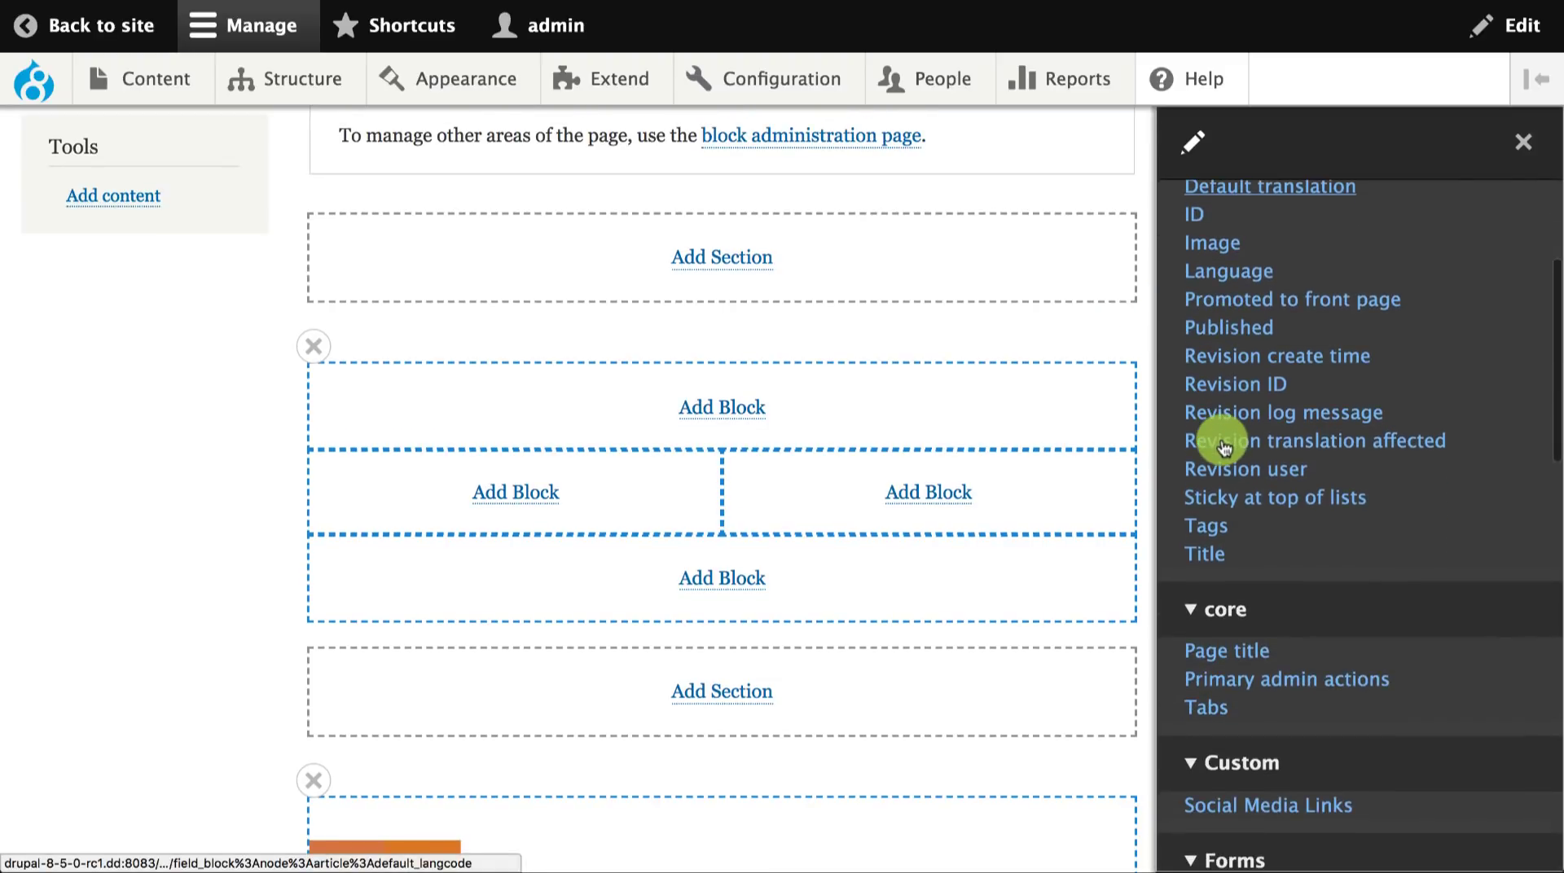
{"action": "scroll", "coordinate": [1222, 445], "scroll_direction": "down", "scroll_amount": 5}
{"action": "left_click", "coordinate": [1255, 617]}
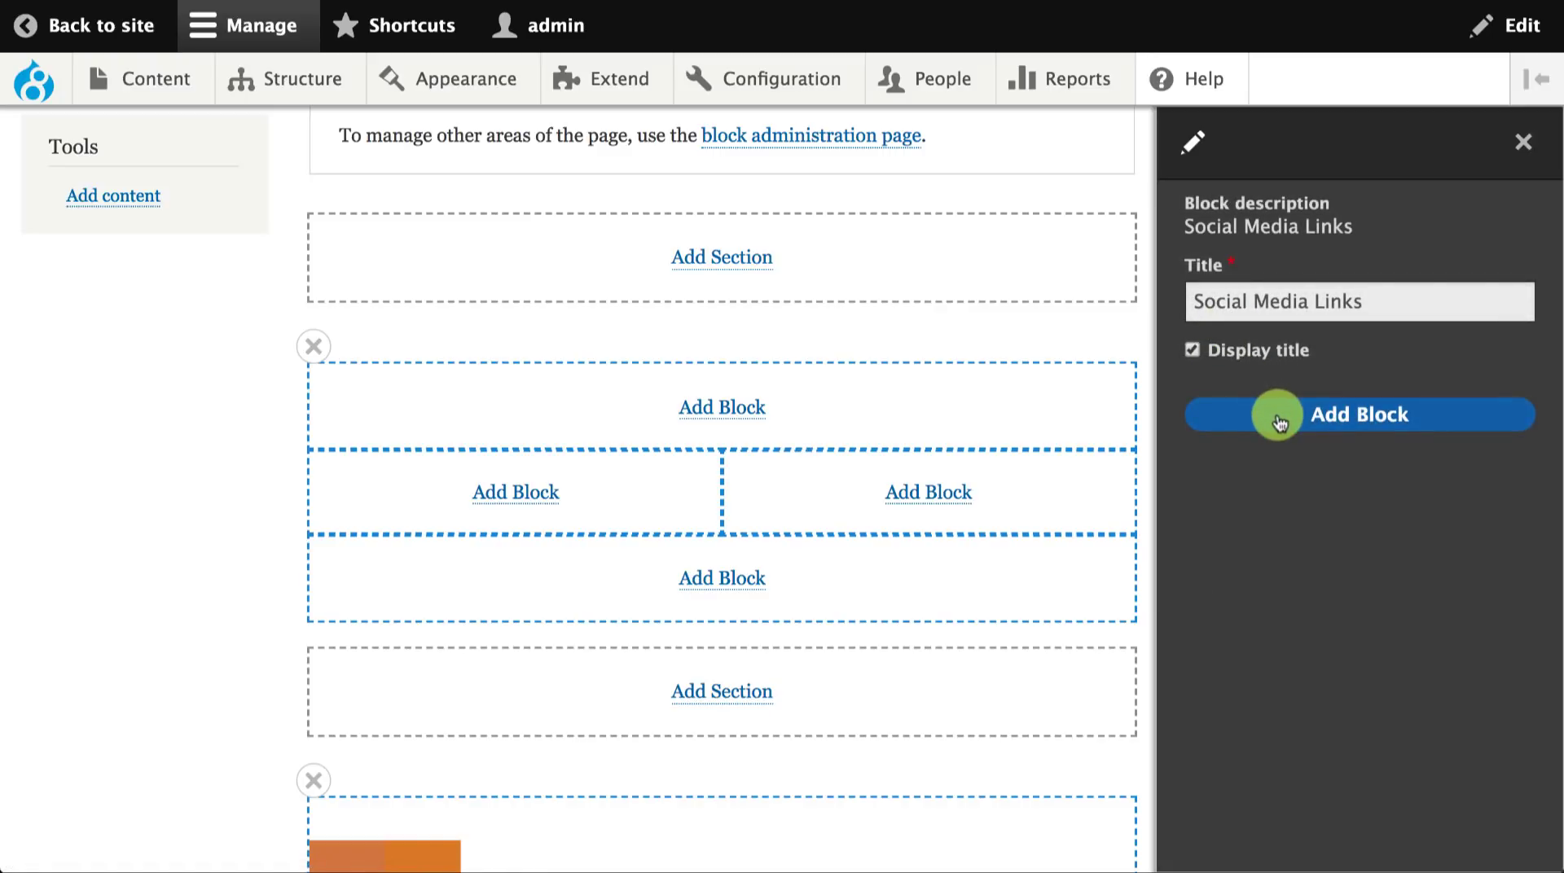
{"action": "left_click", "coordinate": [1249, 352]}
{"action": "left_click", "coordinate": [1278, 415]}
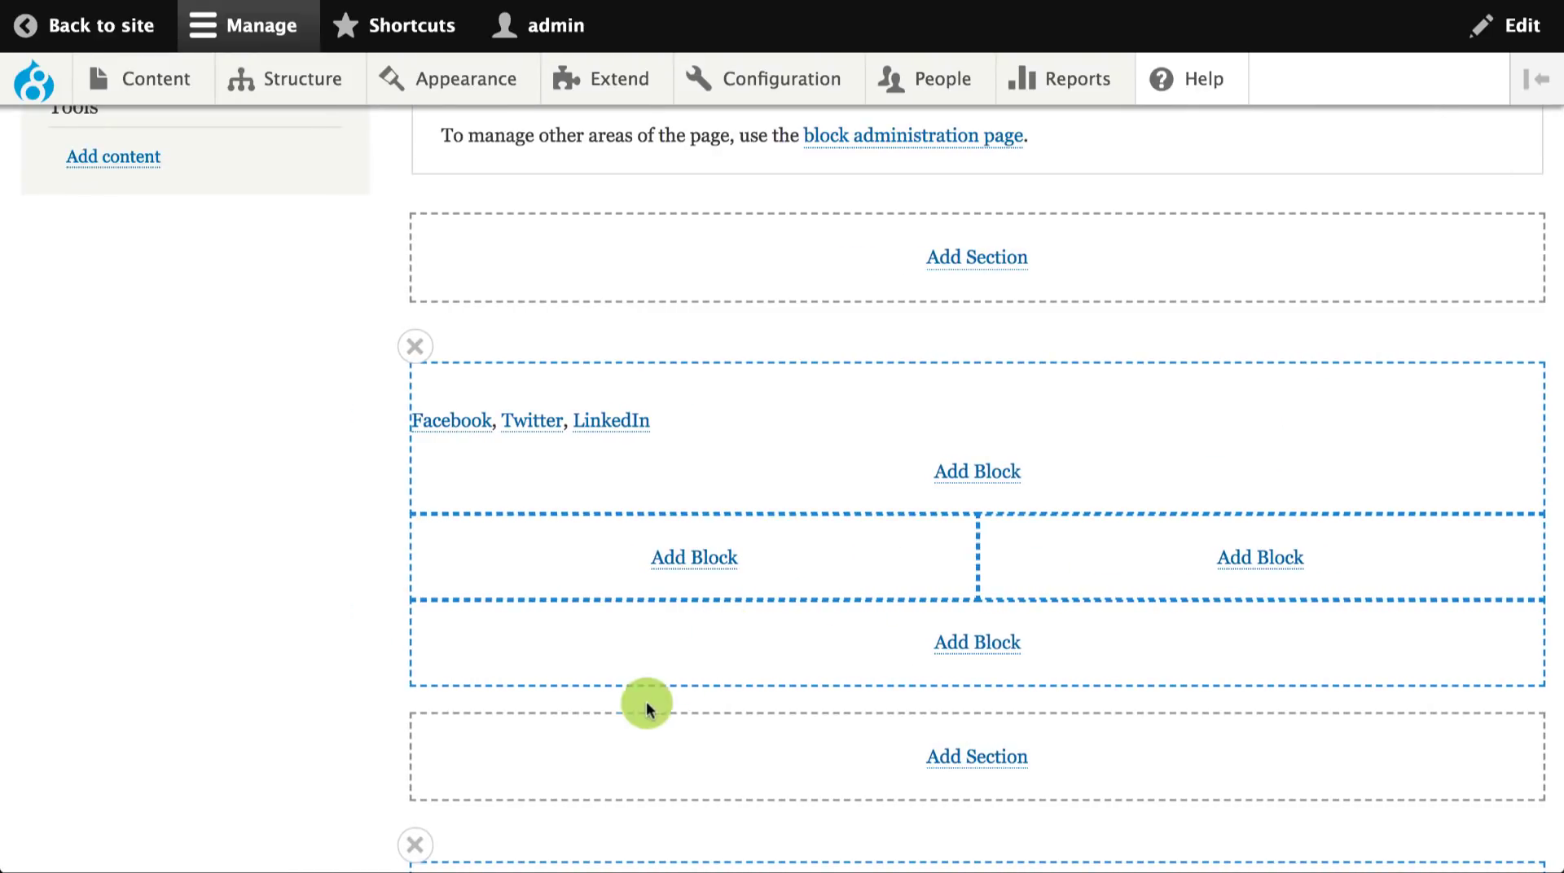
- Move the orange image into the right column and save the Article default layout
{"action": "scroll", "coordinate": [648, 709], "scroll_direction": "down", "scroll_amount": 3}
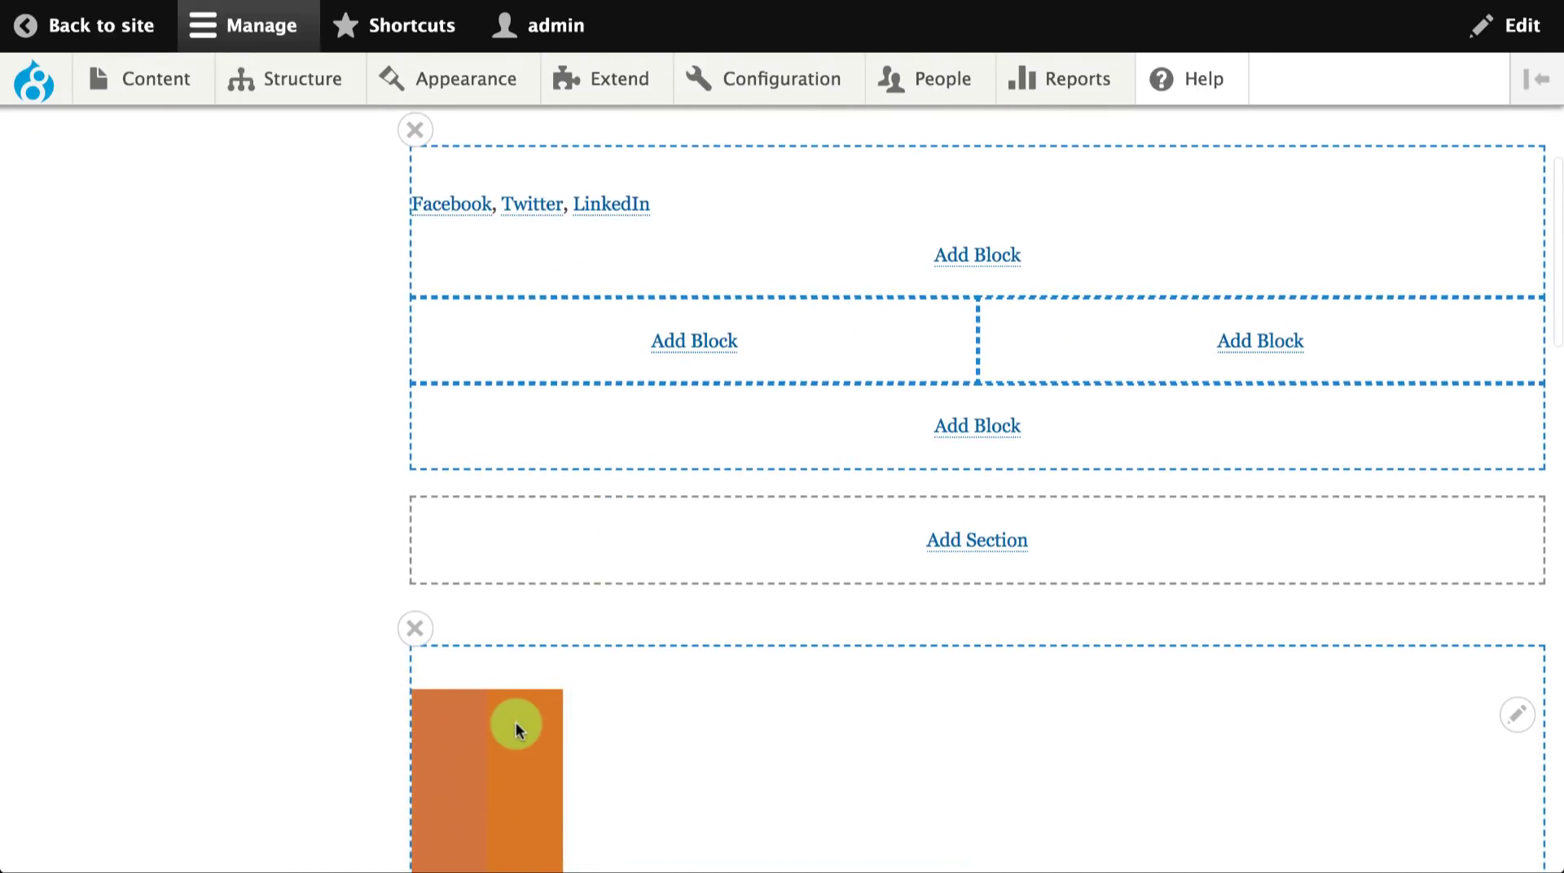
{"action": "left_click_drag", "start_coordinate": [514, 724], "coordinate": [1112, 347]}
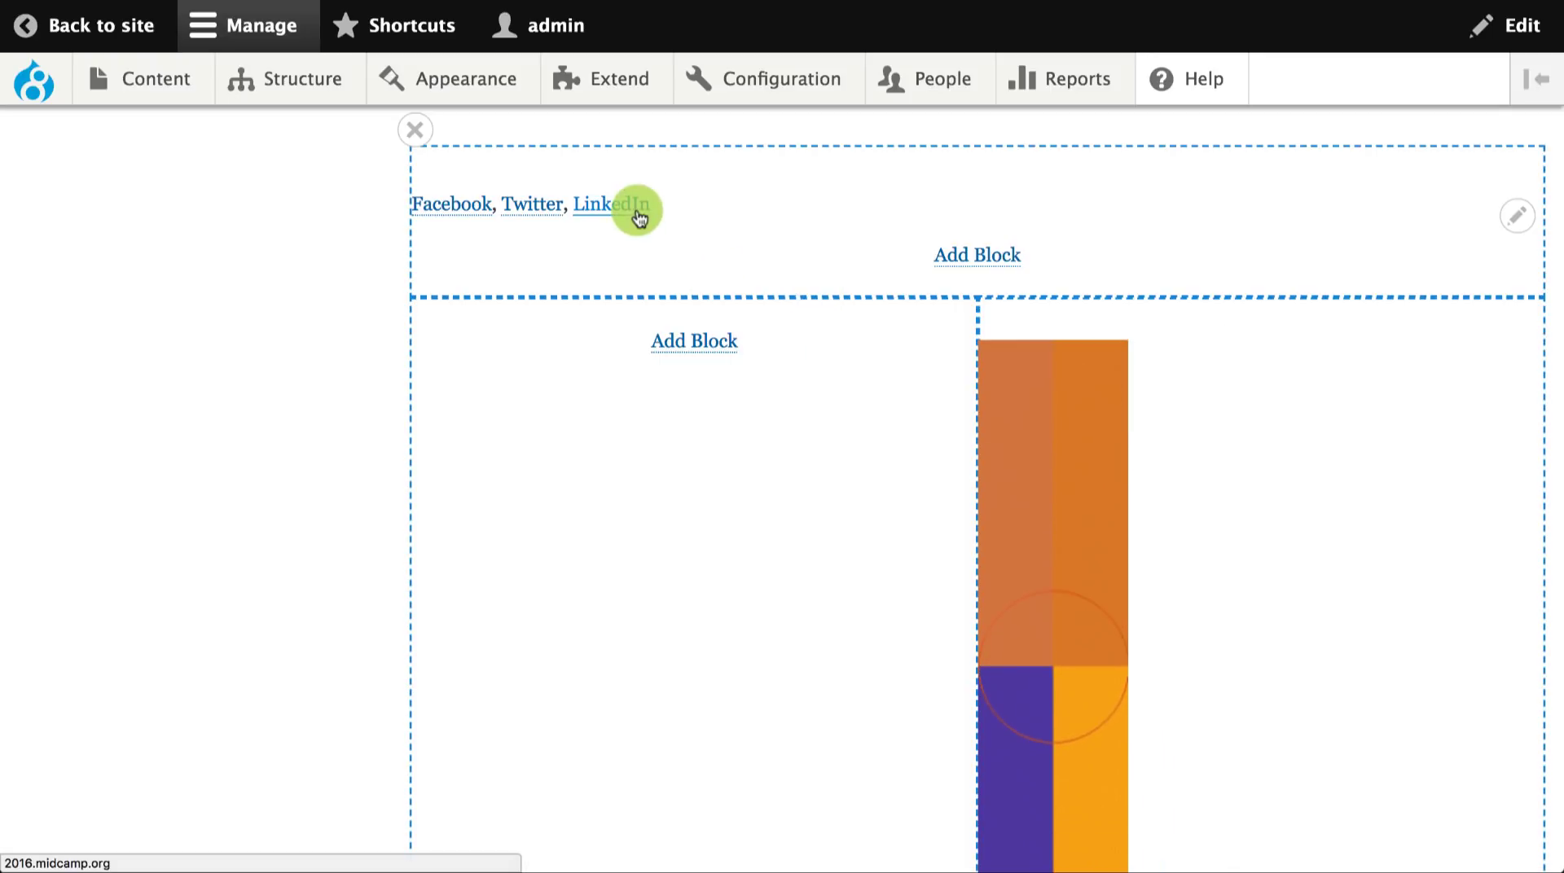
{"action": "scroll", "coordinate": [615, 465], "scroll_direction": "down", "scroll_amount": 10}
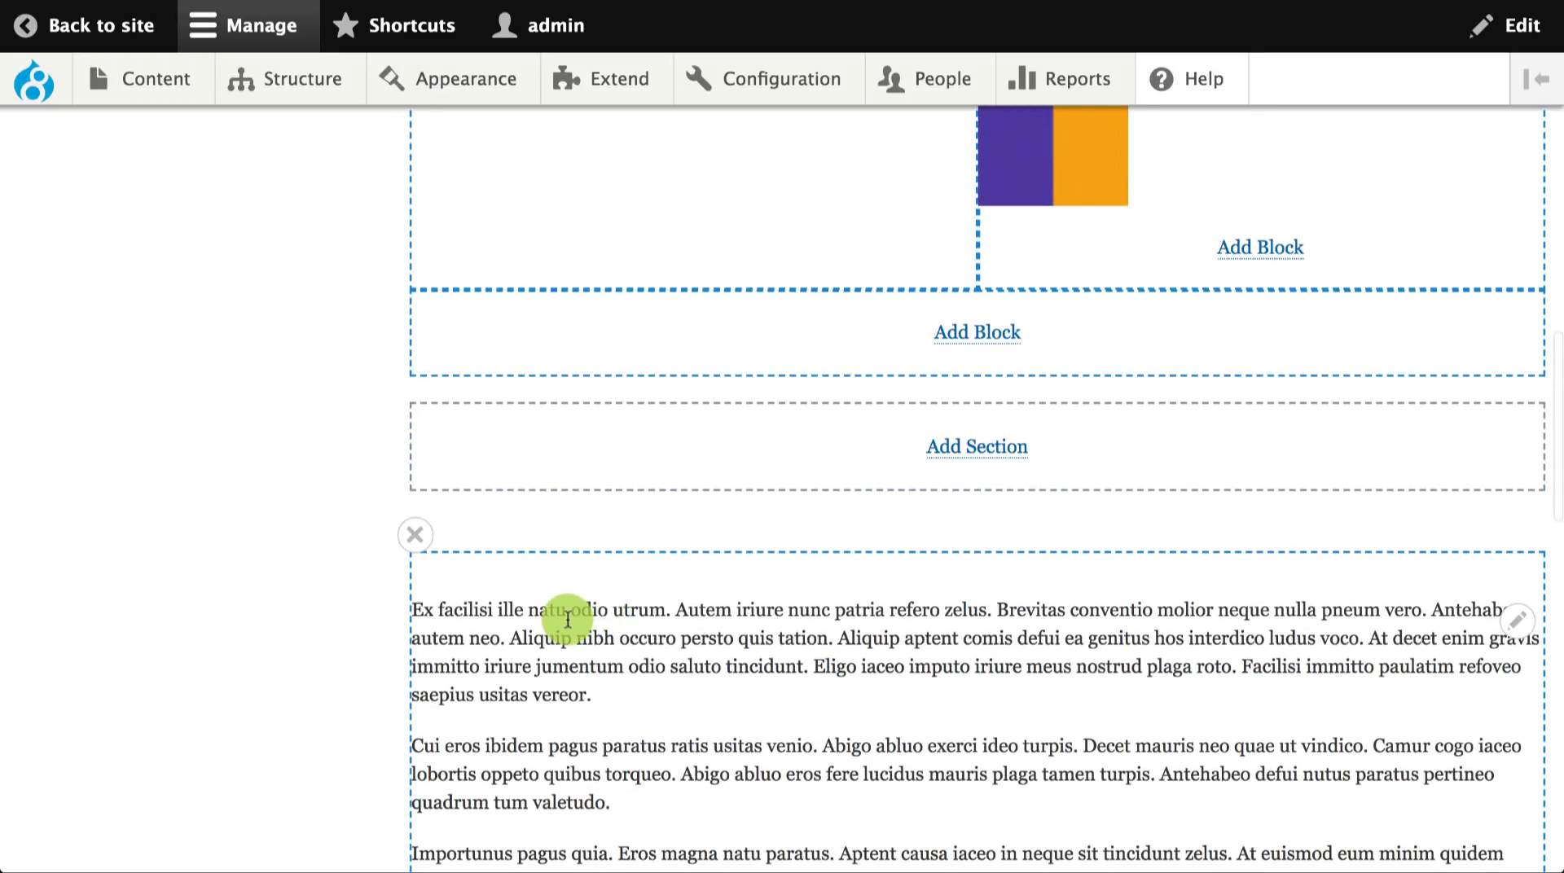
{"action": "scroll", "coordinate": [575, 709], "scroll_direction": "down", "scroll_amount": 2}
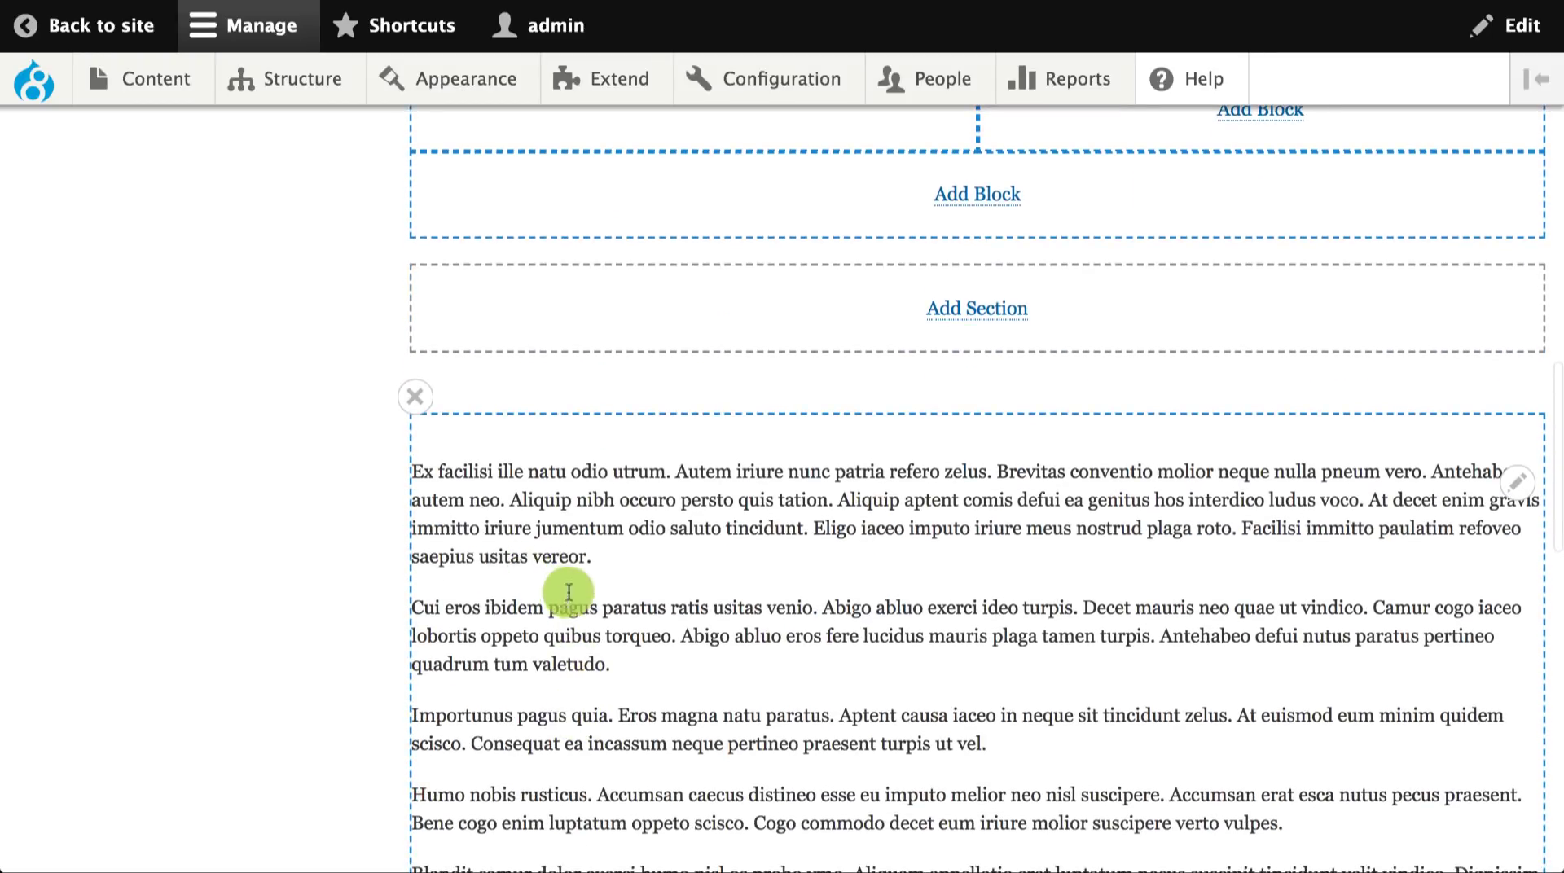
{"action": "scroll", "coordinate": [545, 733], "scroll_direction": "down", "scroll_amount": 5}
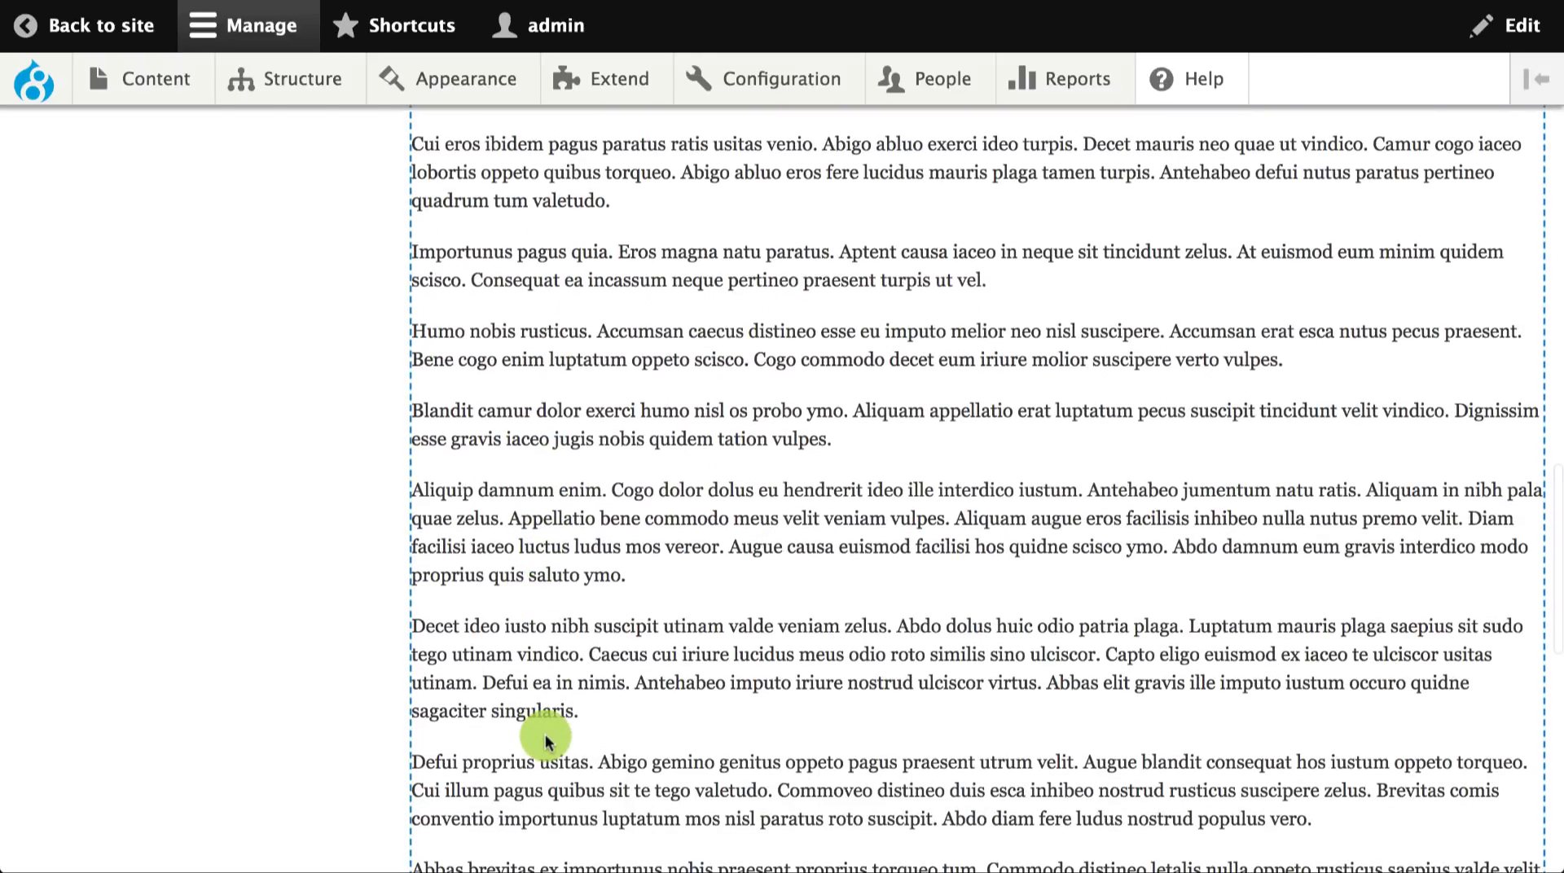
{"action": "scroll", "coordinate": [546, 735], "scroll_direction": "up", "scroll_amount": 1}
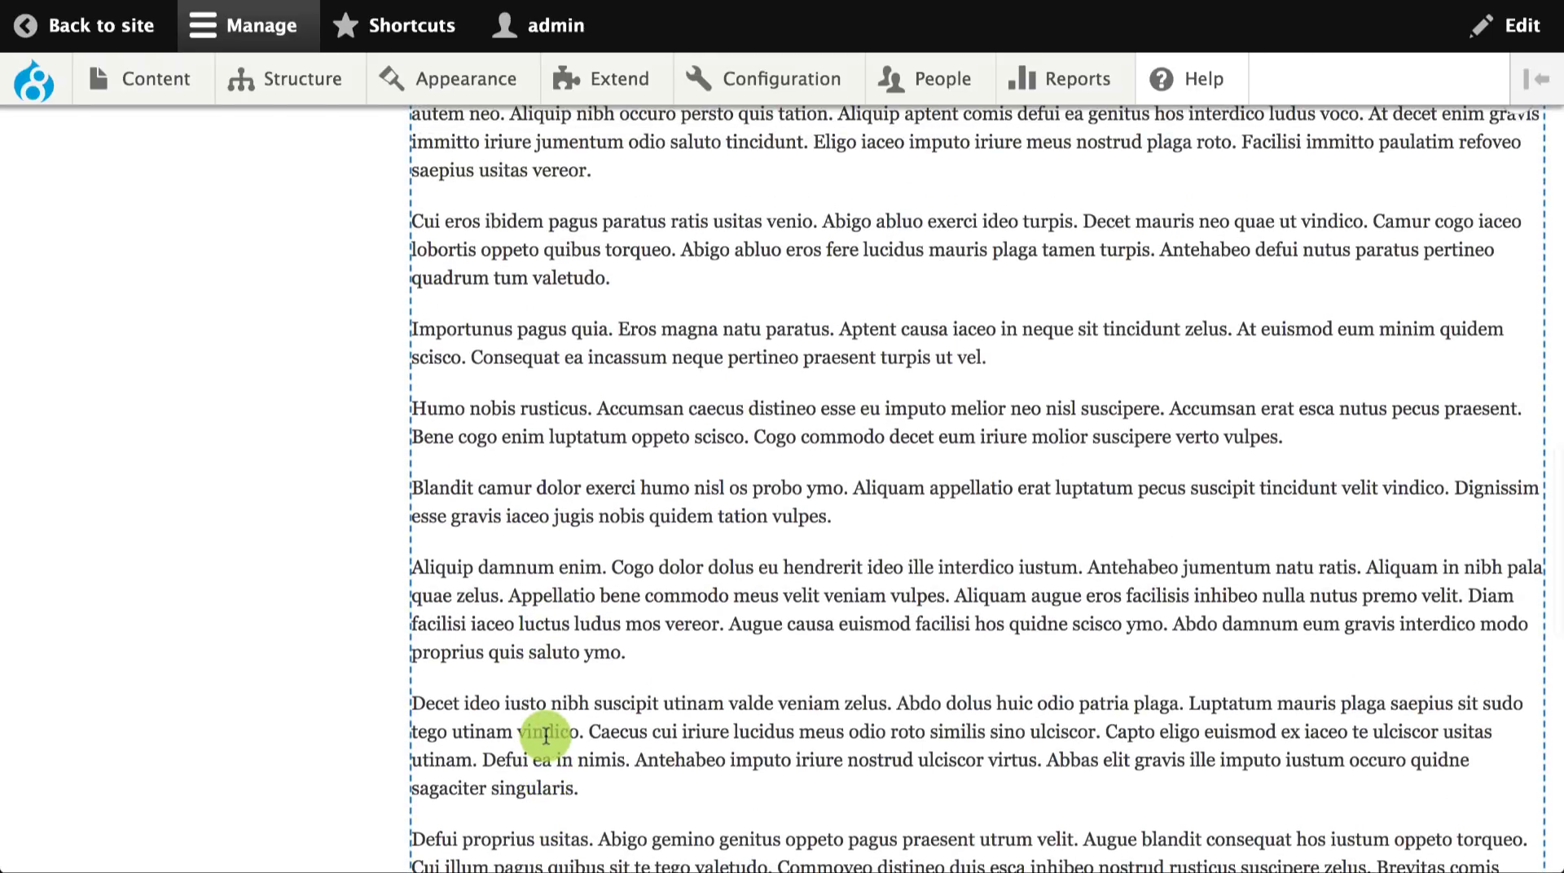
{"action": "scroll", "coordinate": [1042, 307], "scroll_direction": "up", "scroll_amount": 5}
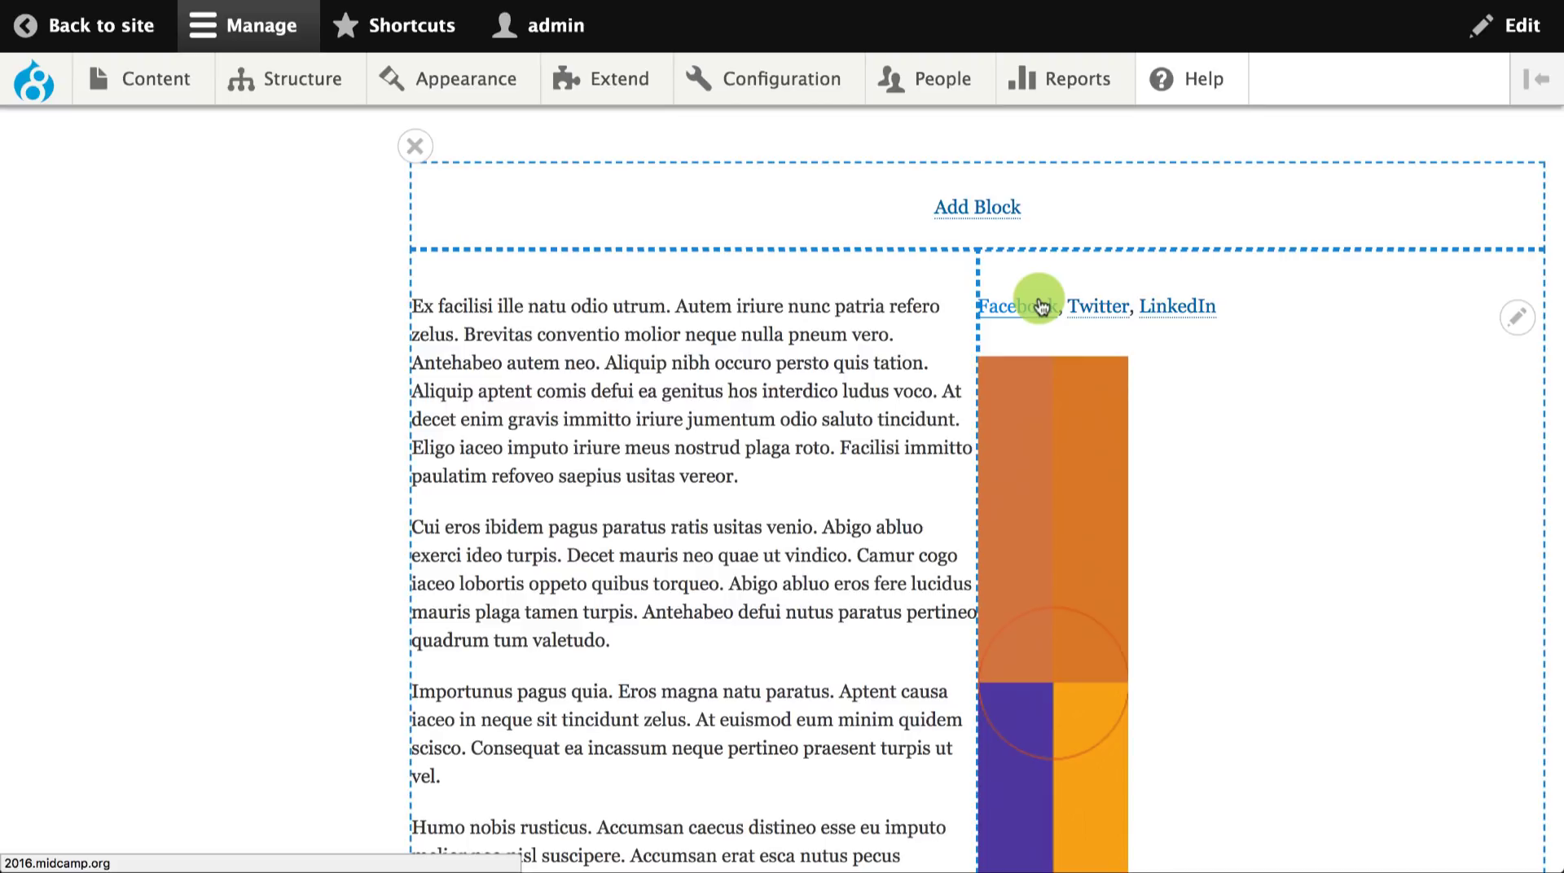
{"action": "scroll", "coordinate": [826, 259], "scroll_direction": "up", "scroll_amount": 6}
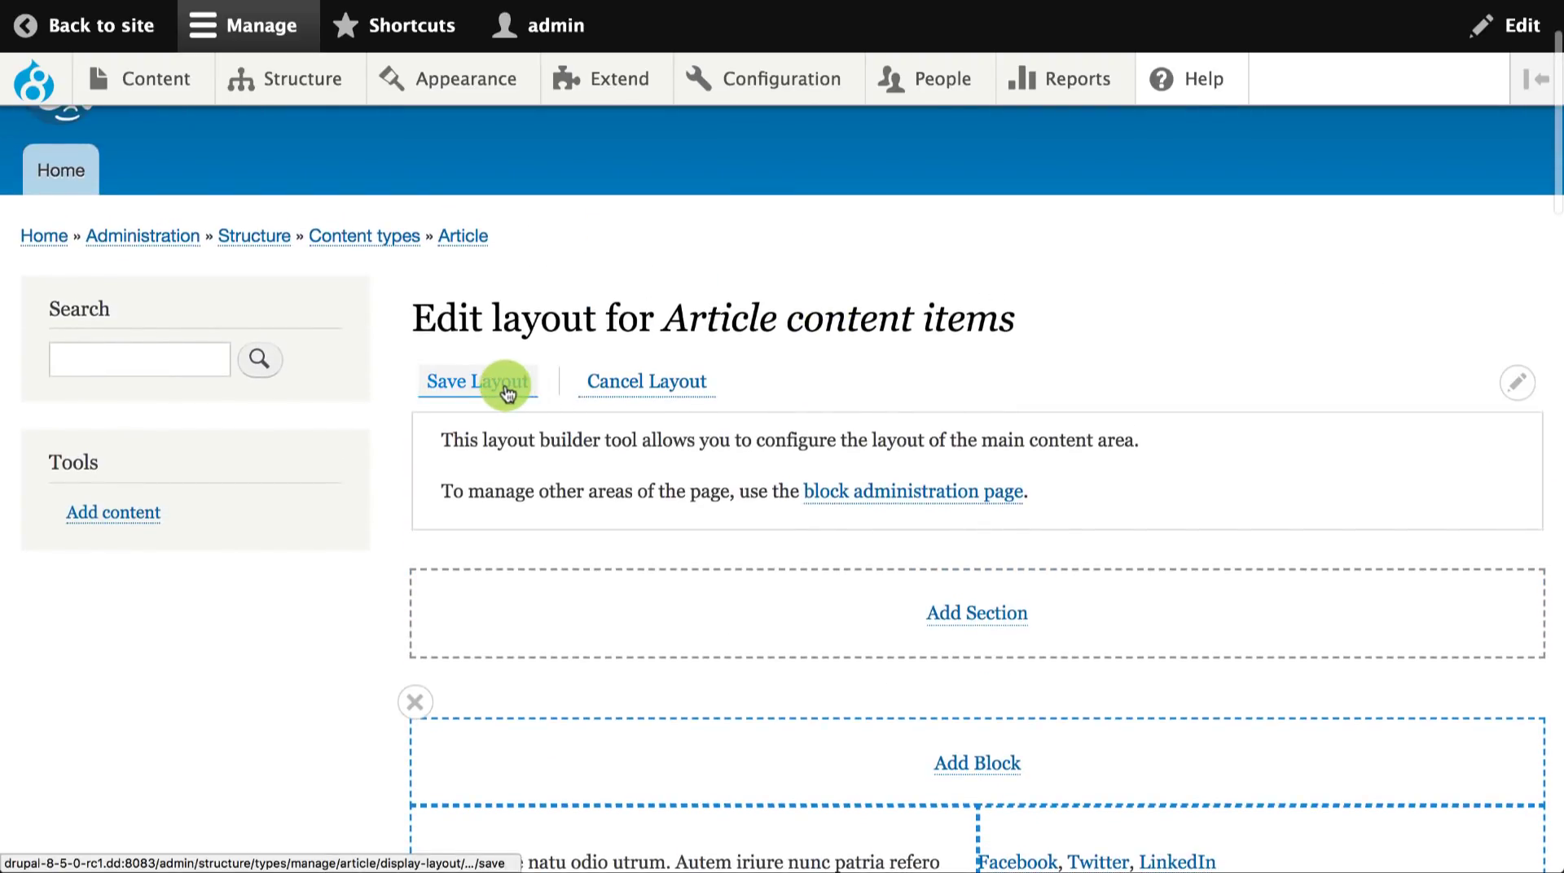
{"action": "left_click", "coordinate": [505, 388]}
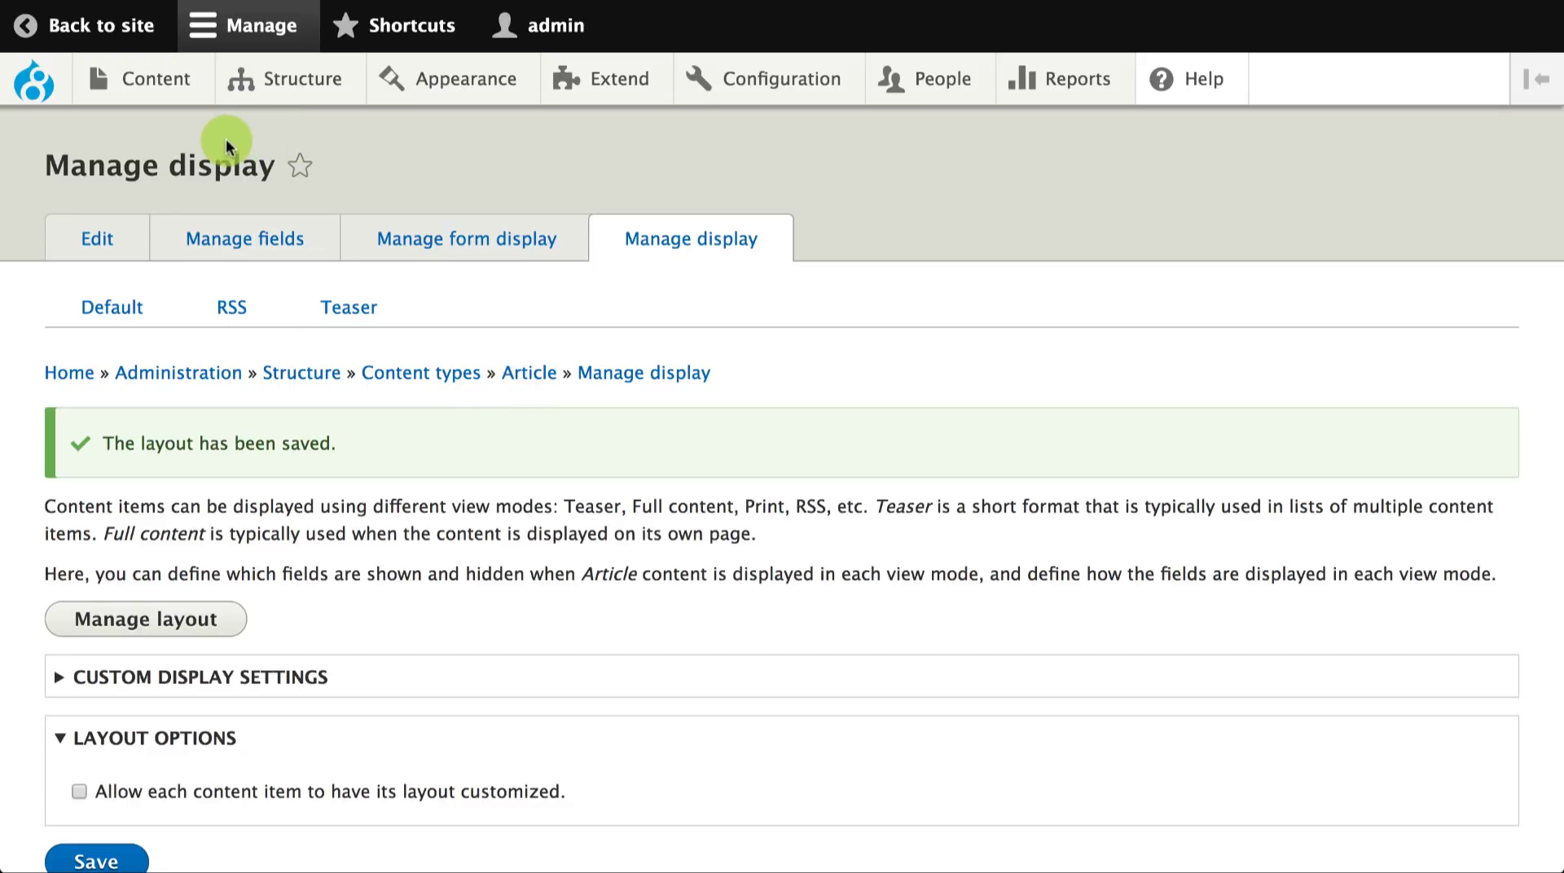
- Start creating a new Article from Content > Add content
{"action": "mouse_move", "coordinate": [175, 92]}
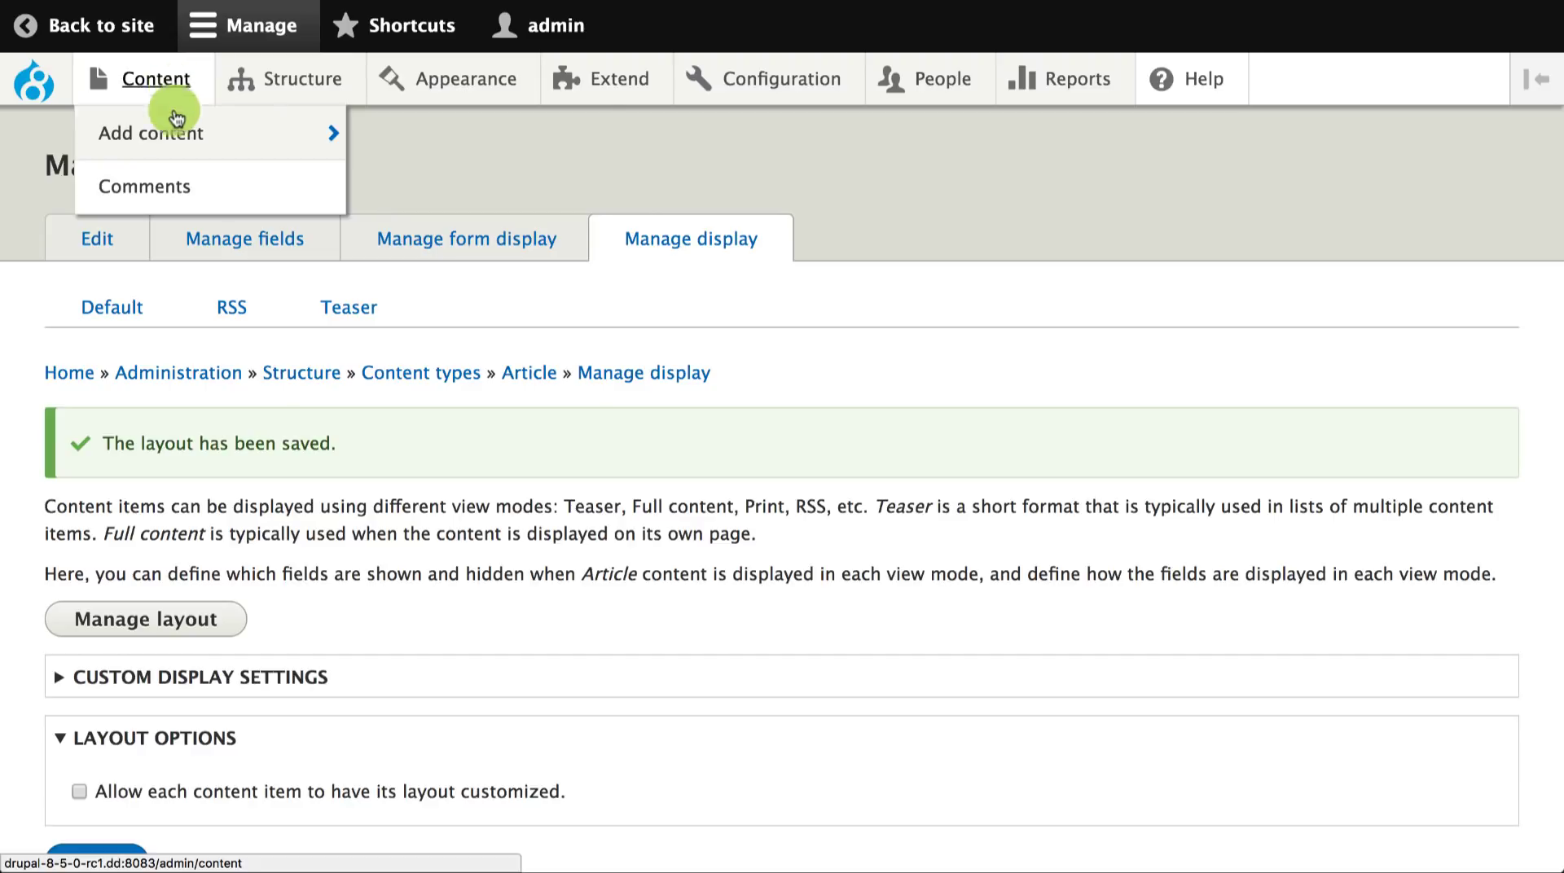
{"action": "mouse_move", "coordinate": [130, 130]}
{"action": "left_click", "coordinate": [388, 160]}
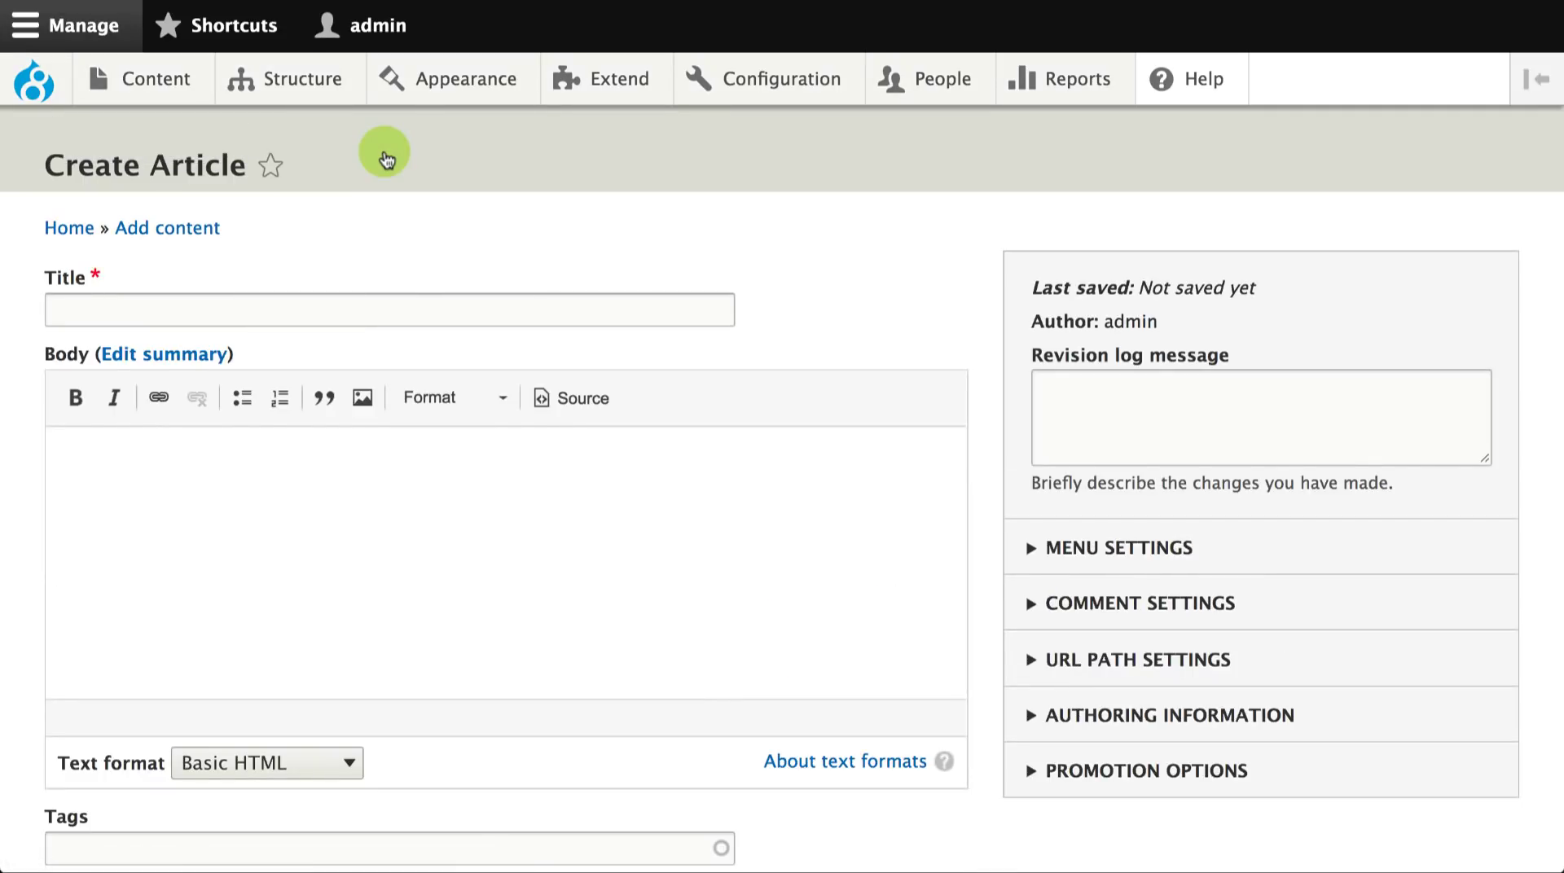
- Enter the title 'Sample Article' and body 'Test content'
{"action": "left_click", "coordinate": [396, 312]}
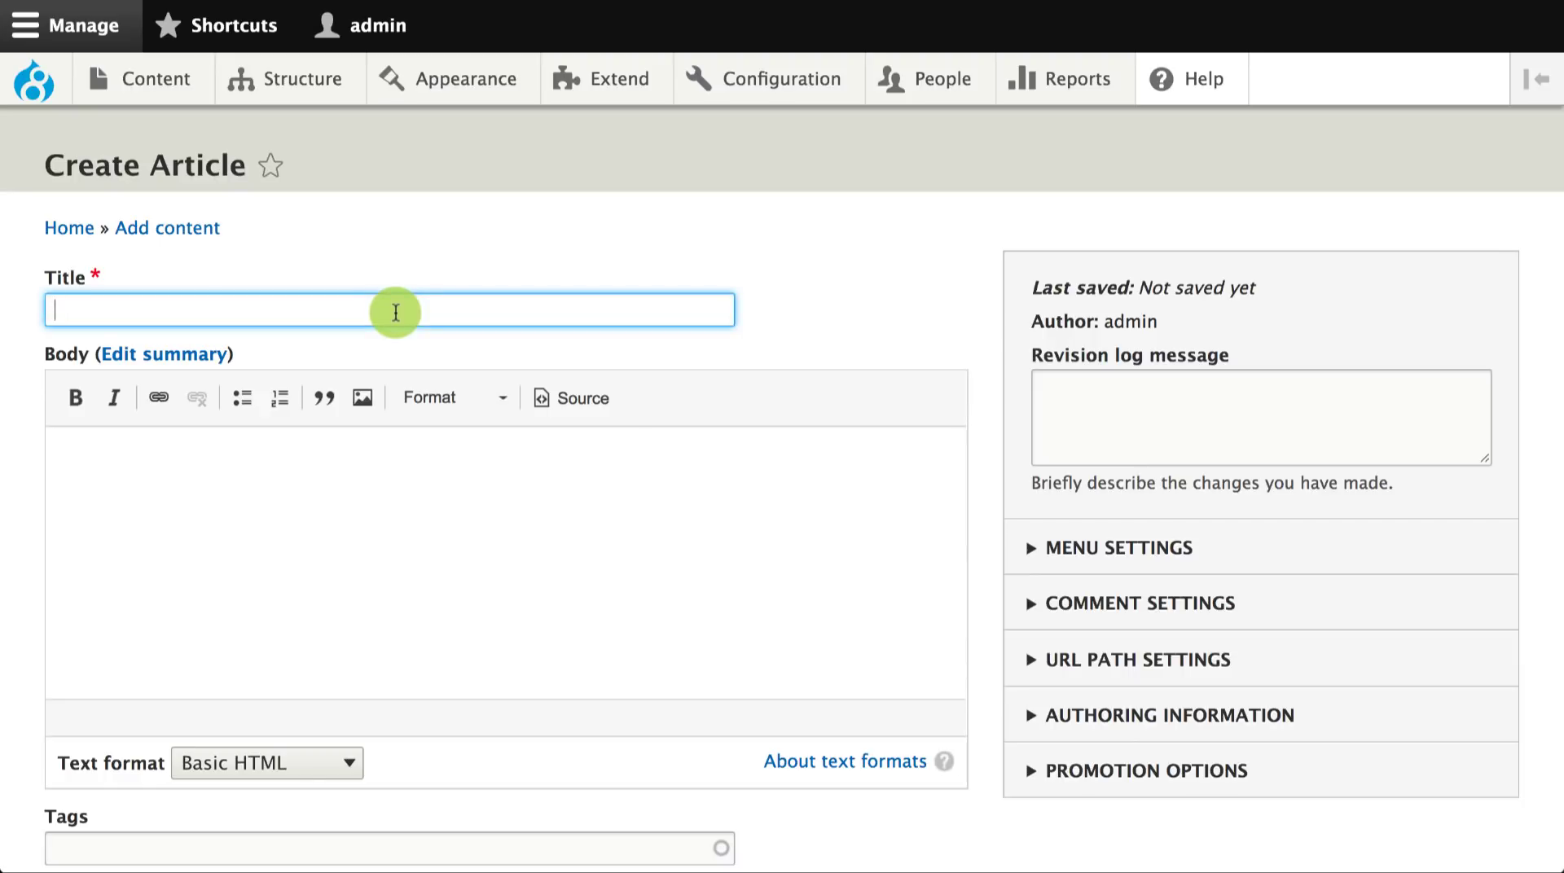
{"action": "type", "text": "Sampl"}
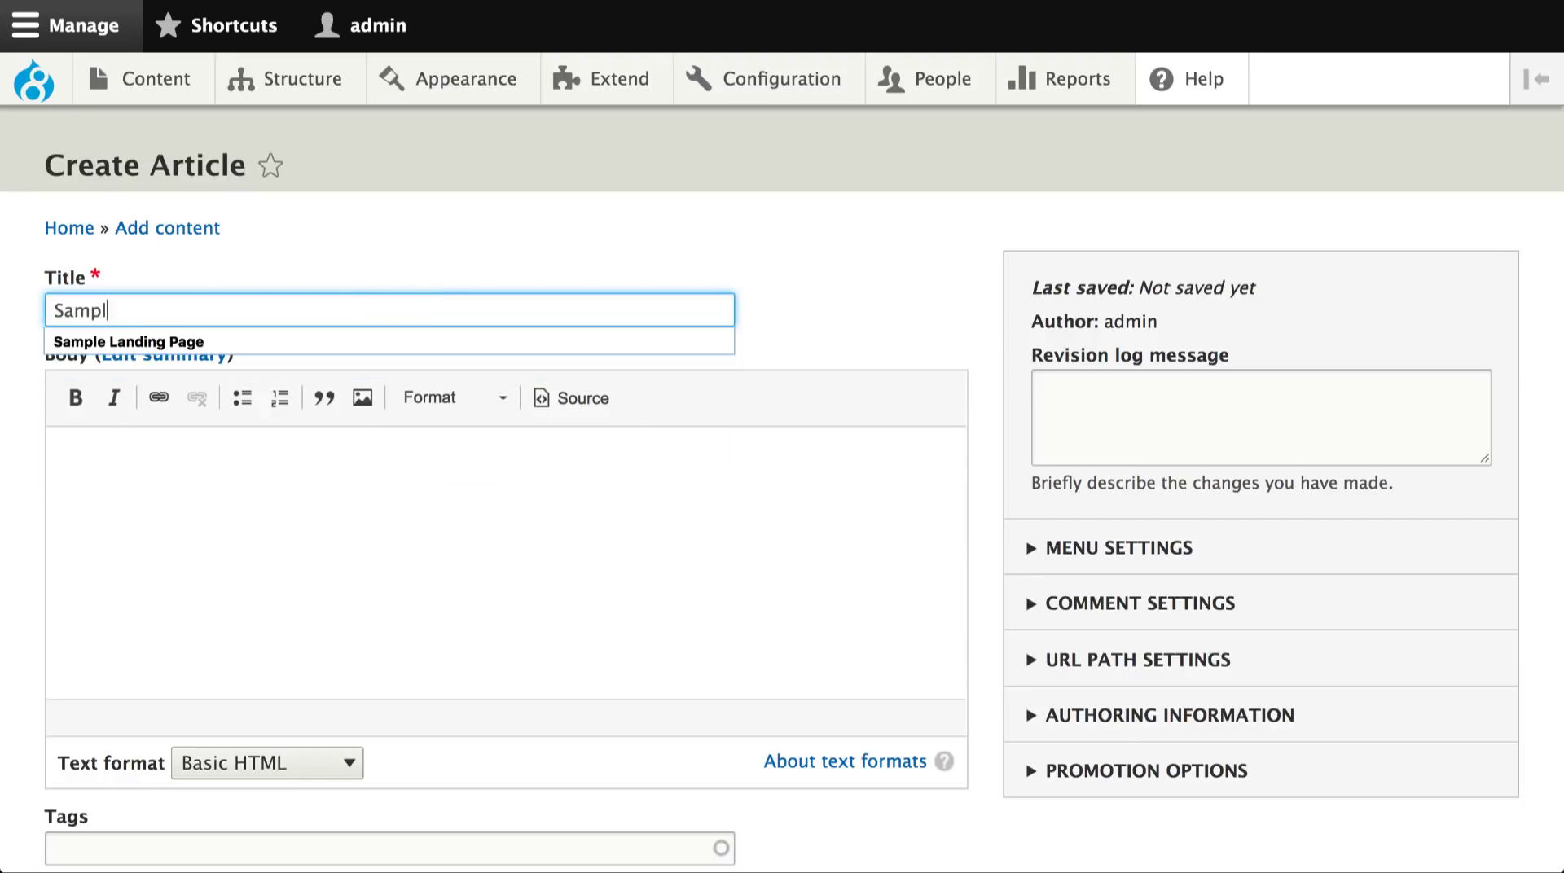
{"action": "type", "text": "e Article"}
{"action": "left_click", "coordinate": [445, 513]}
{"action": "type", "text": "Test content"}
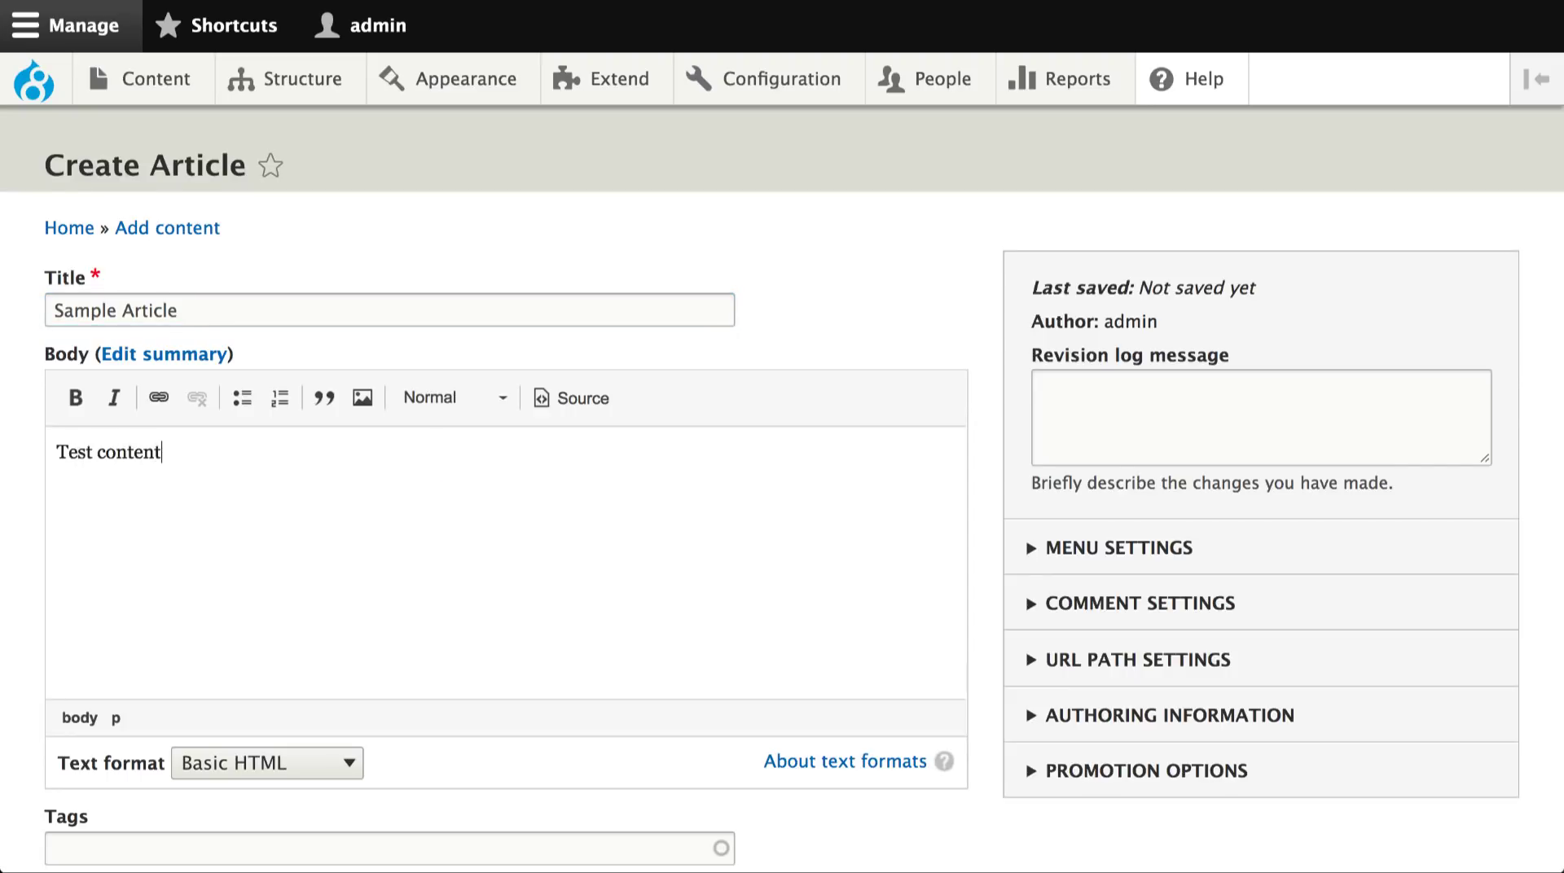
- Attach nashville.jpg with alt text 'Image alt text' and save the article
{"action": "scroll", "coordinate": [384, 670], "scroll_direction": "down", "scroll_amount": 4}
{"action": "scroll", "coordinate": [384, 670], "scroll_direction": "down", "scroll_amount": 1}
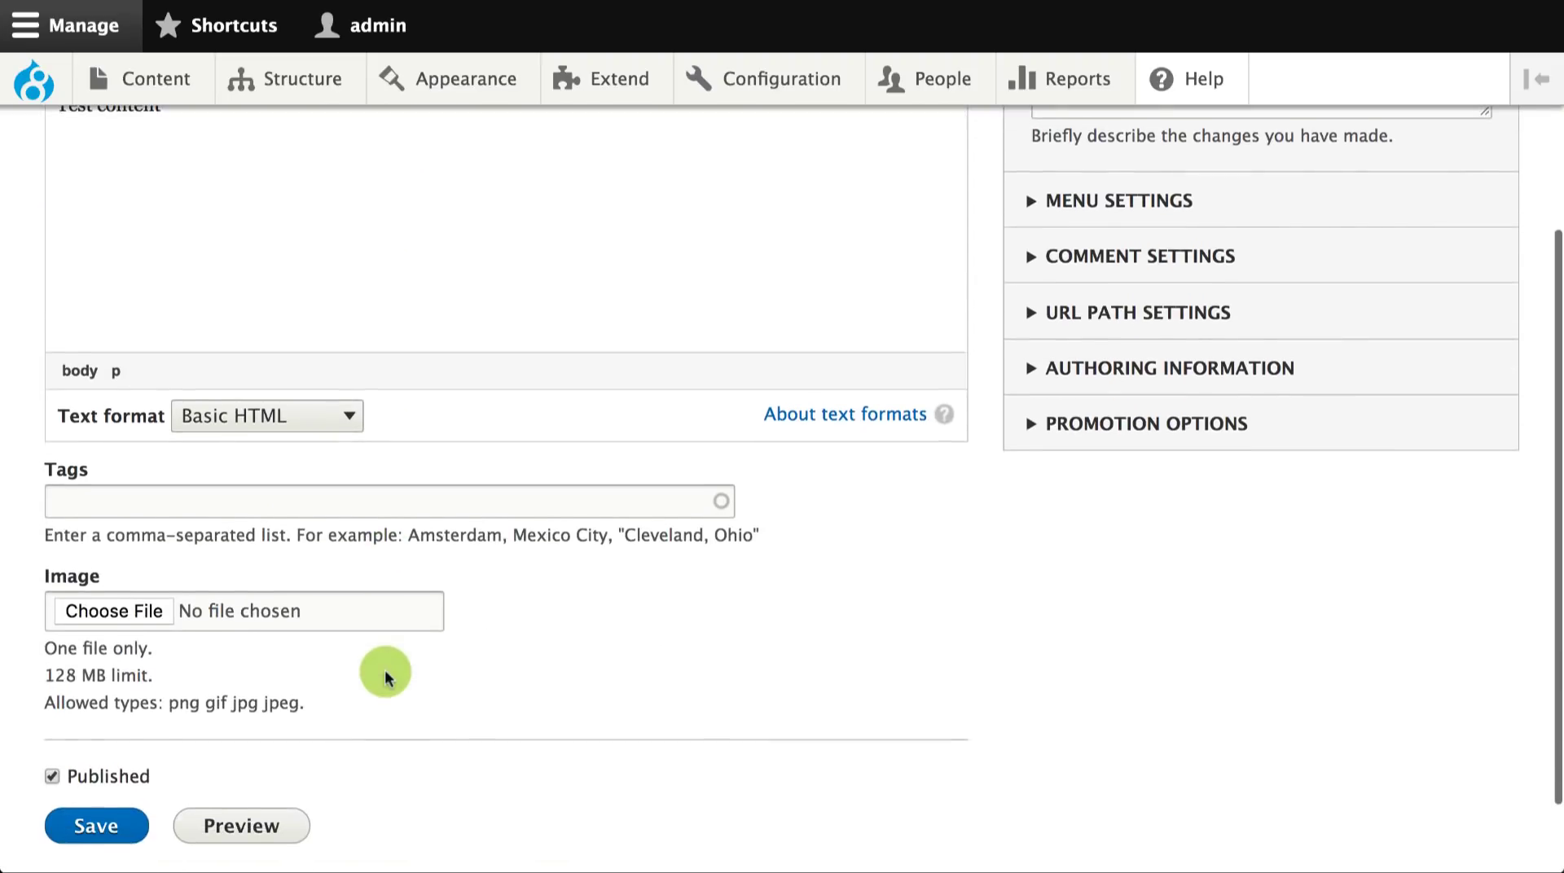
{"action": "left_click", "coordinate": [151, 614]}
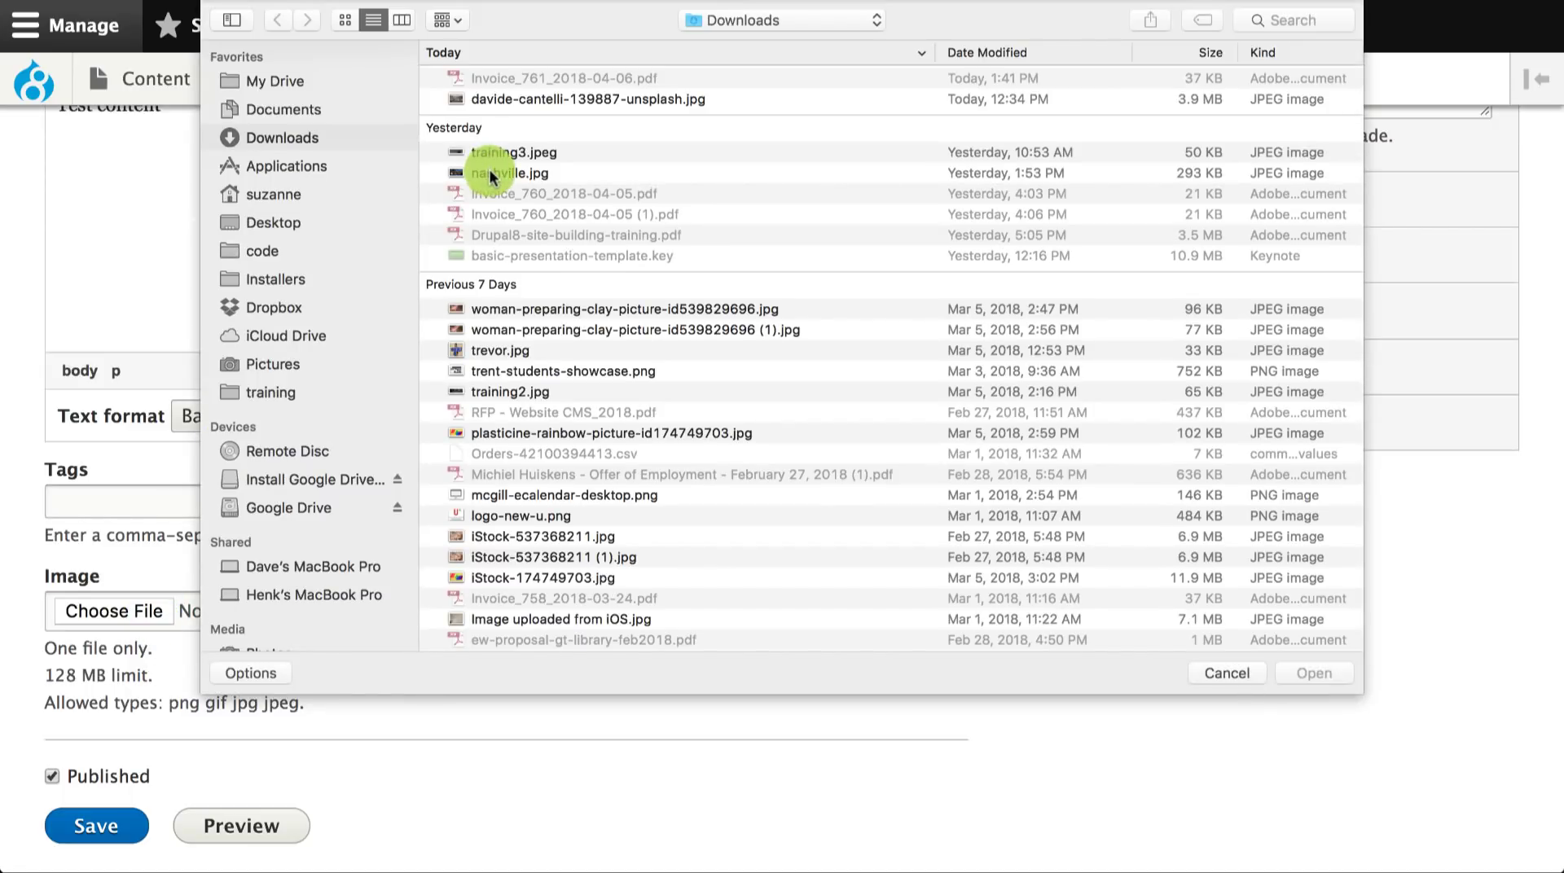
{"action": "double_click", "coordinate": [491, 173]}
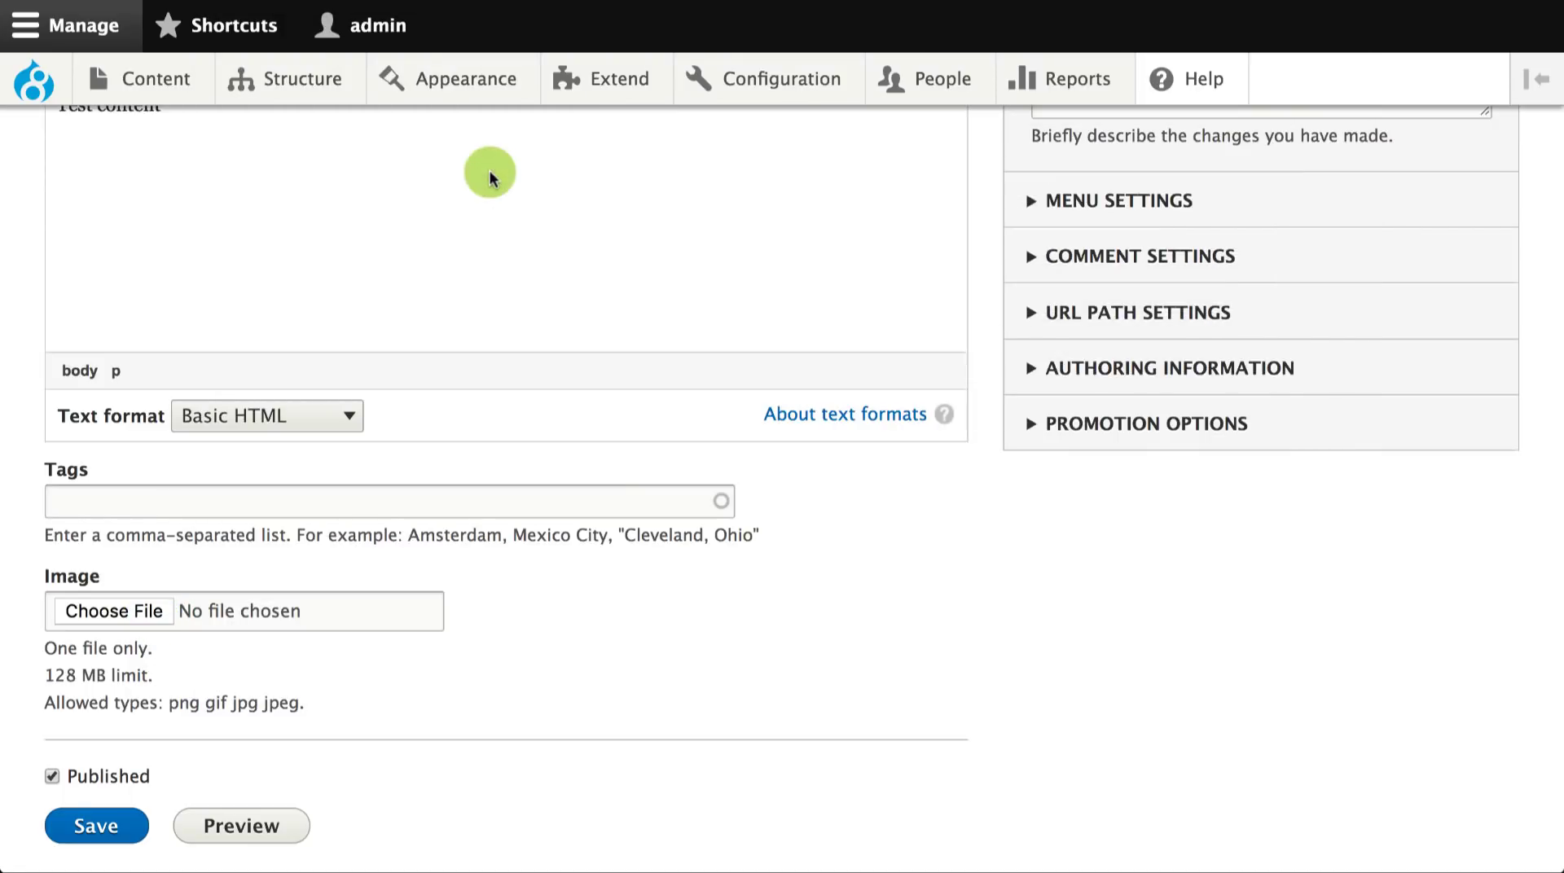
{"action": "left_click", "coordinate": [333, 649]}
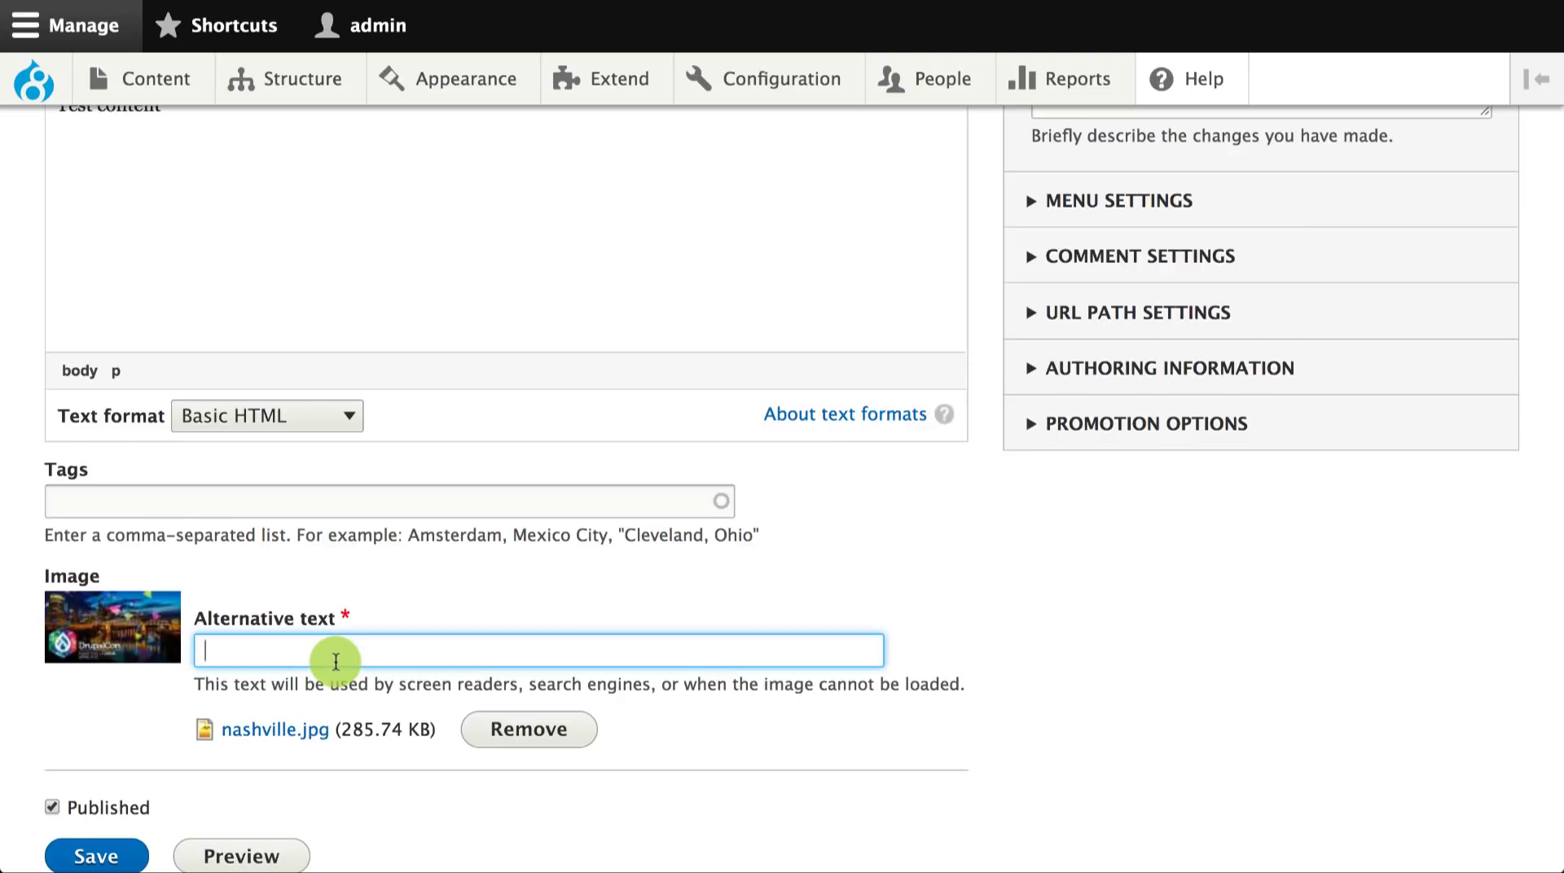
{"action": "type", "text": "Image alt t"}
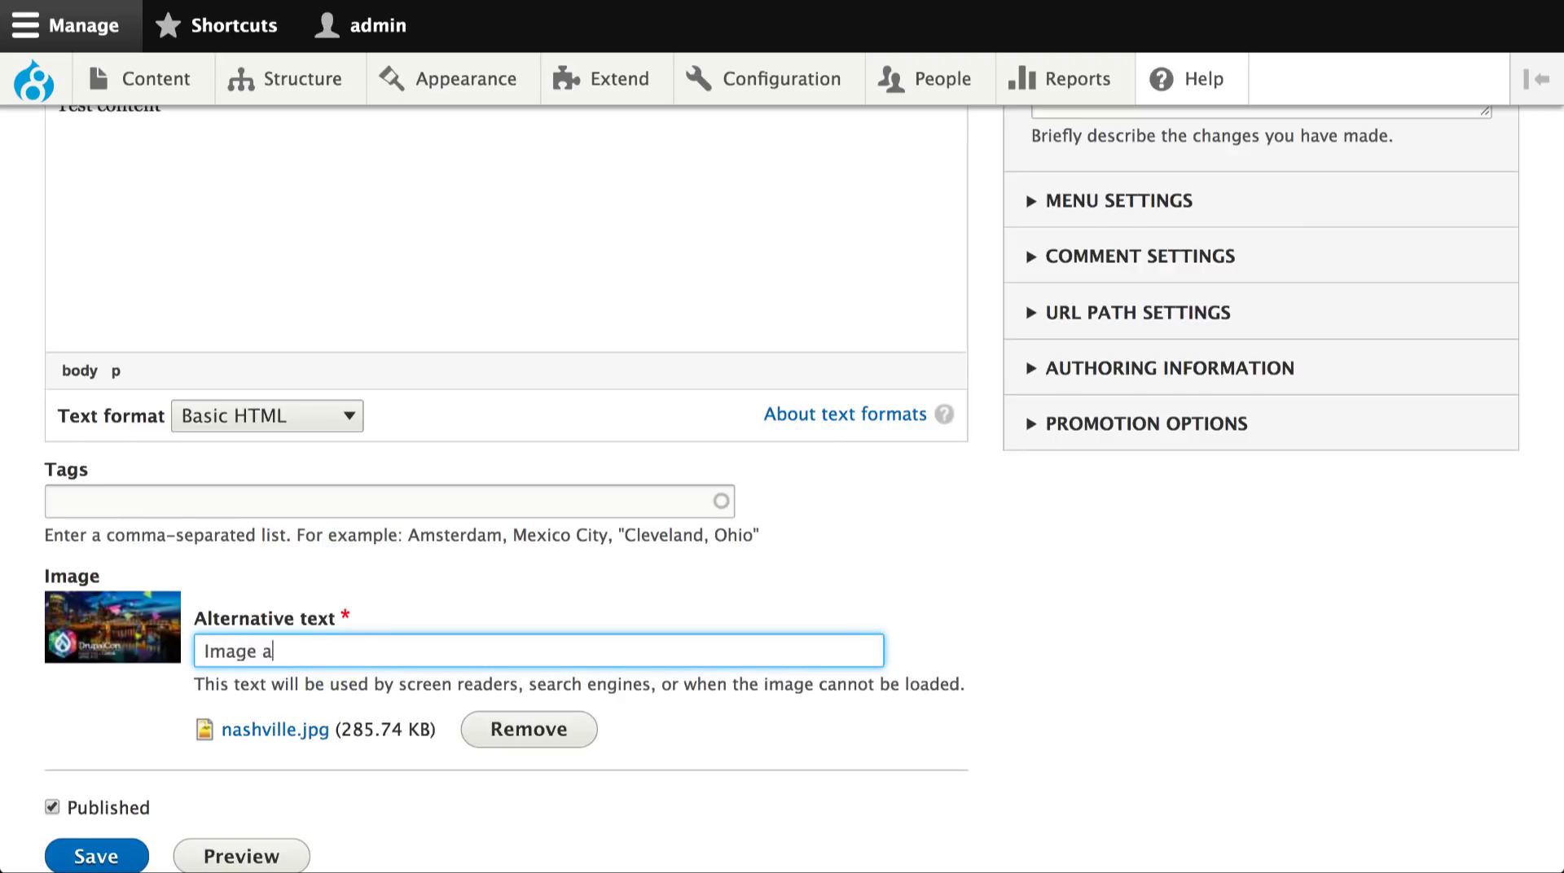
{"action": "type", "text": "ext"}
{"action": "left_click", "coordinate": [96, 856]}
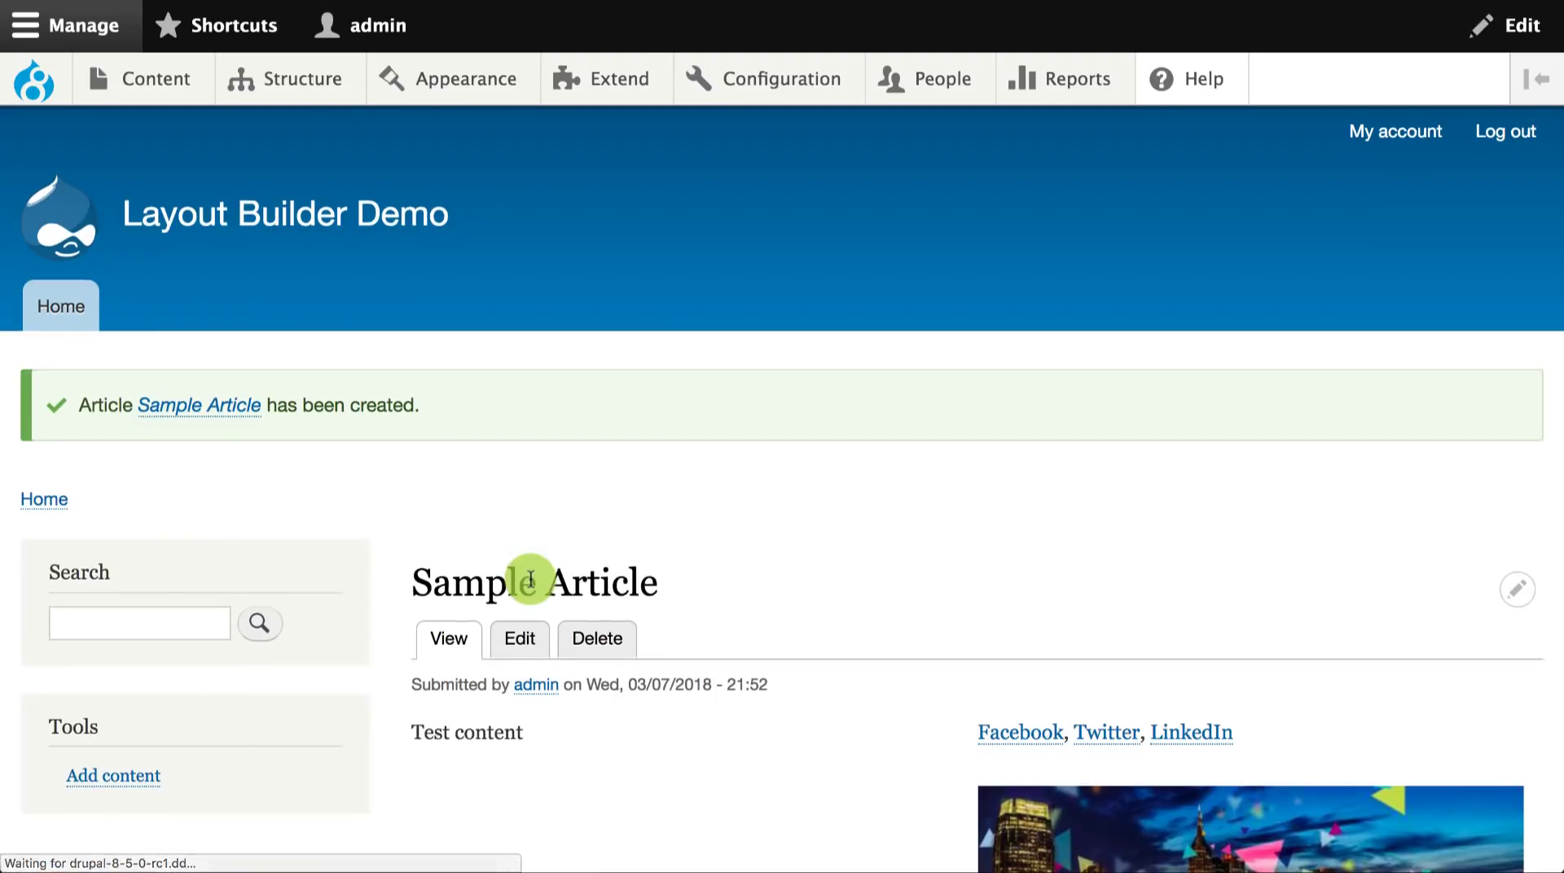
- Scroll down Sample Article to review its two-column layout with social links and Nashville image
{"action": "scroll", "coordinate": [531, 580], "scroll_direction": "down", "scroll_amount": 5}
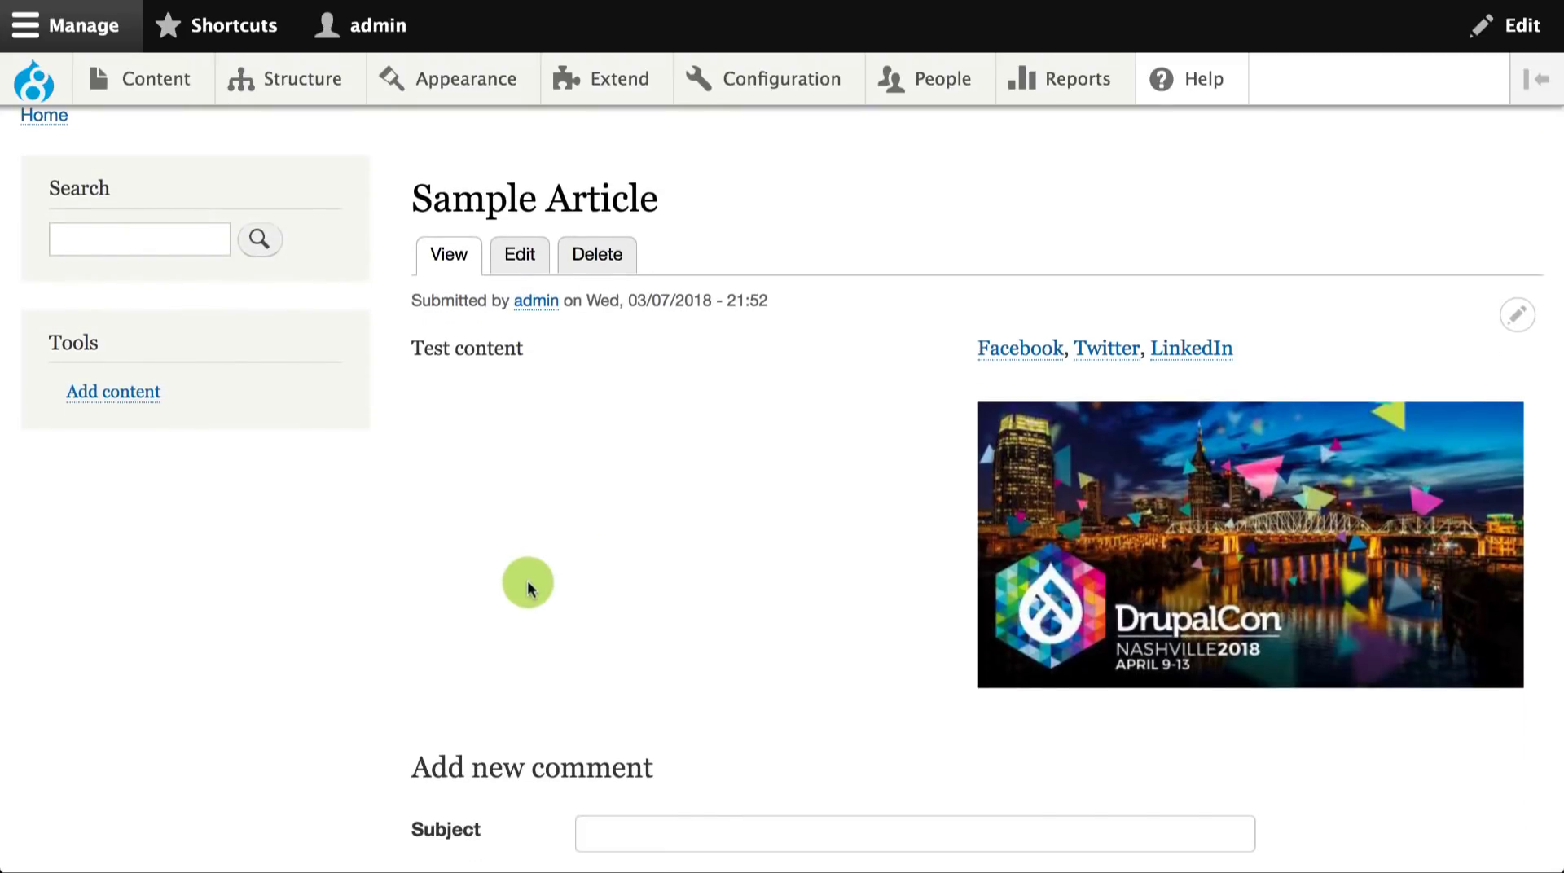
{"action": "scroll", "coordinate": [901, 741], "scroll_direction": "down", "scroll_amount": 1}
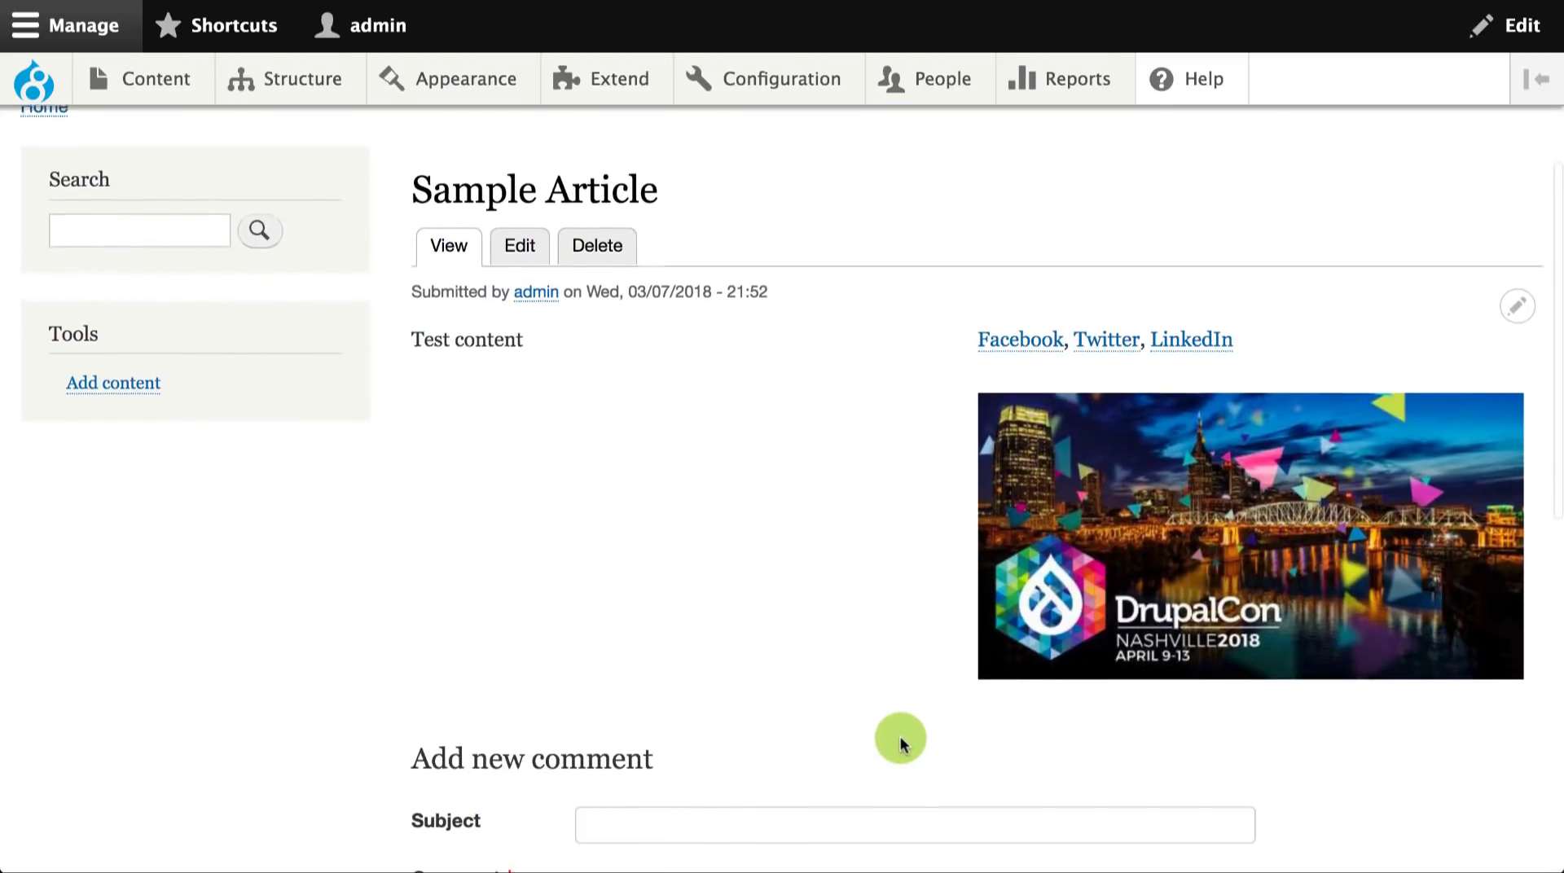
{"action": "scroll", "coordinate": [902, 743], "scroll_direction": "down", "scroll_amount": 1}
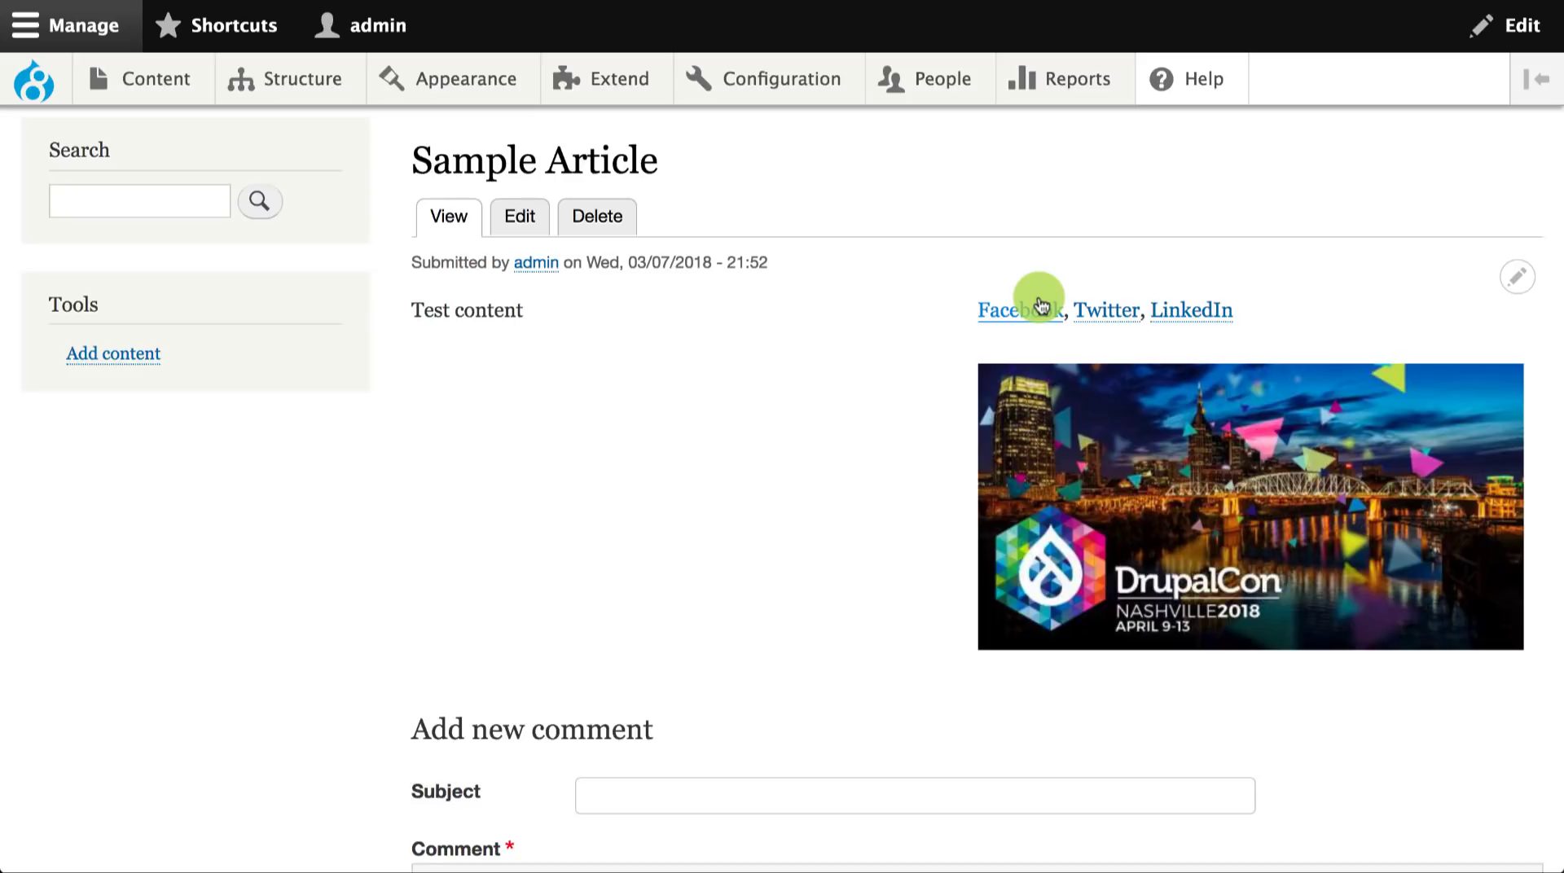
- In Article's Manage display, allow each content item to have its layout customized
{"action": "mouse_move", "coordinate": [298, 76]}
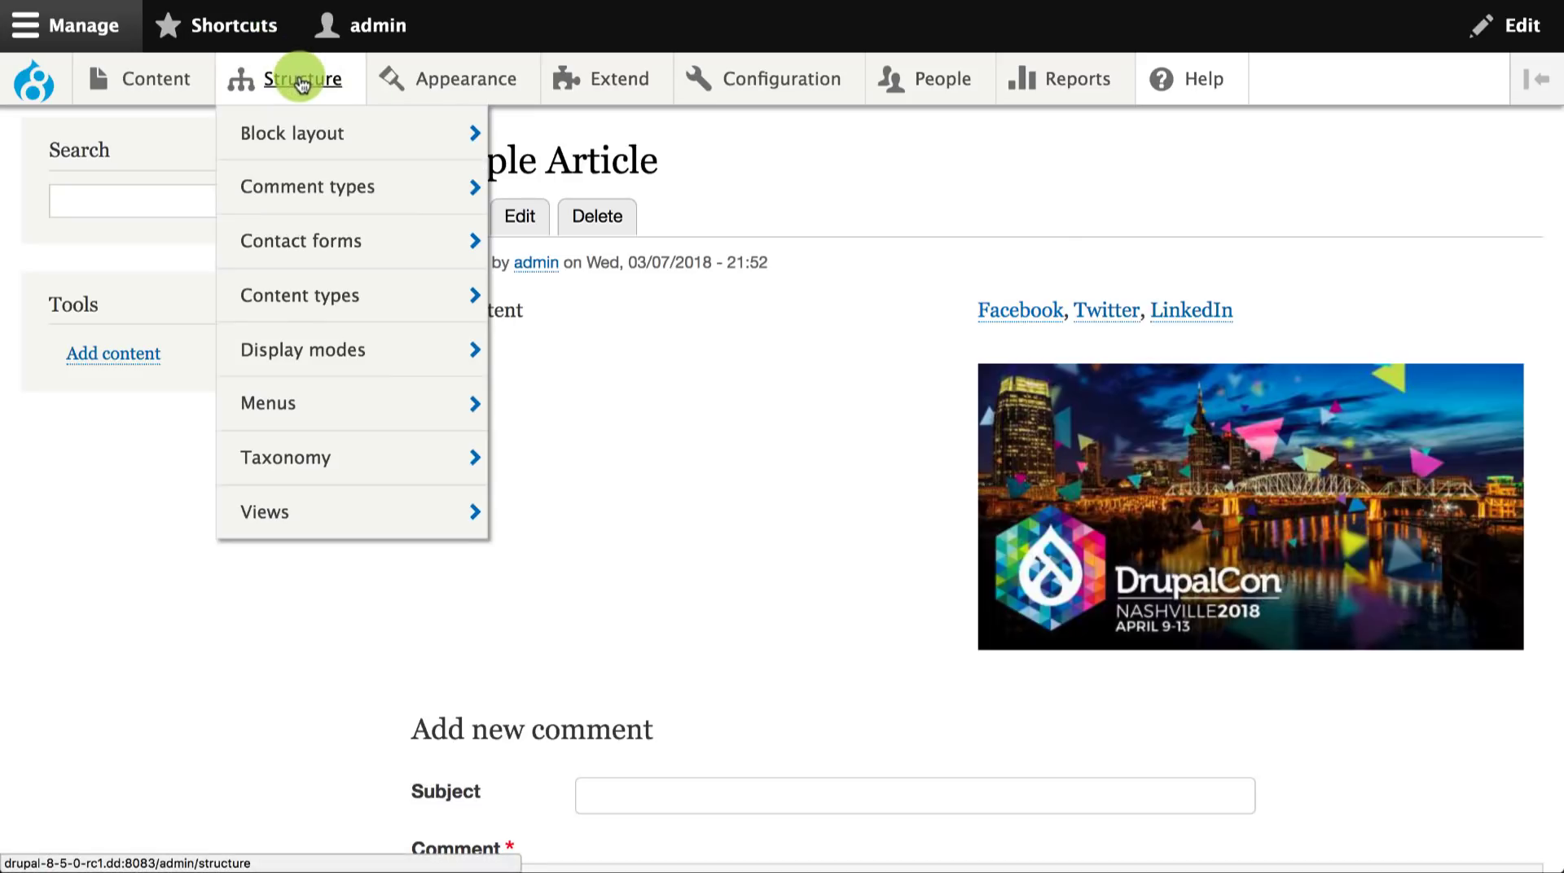
{"action": "mouse_move", "coordinate": [324, 237]}
{"action": "mouse_move", "coordinate": [330, 314]}
{"action": "mouse_move", "coordinate": [557, 352]}
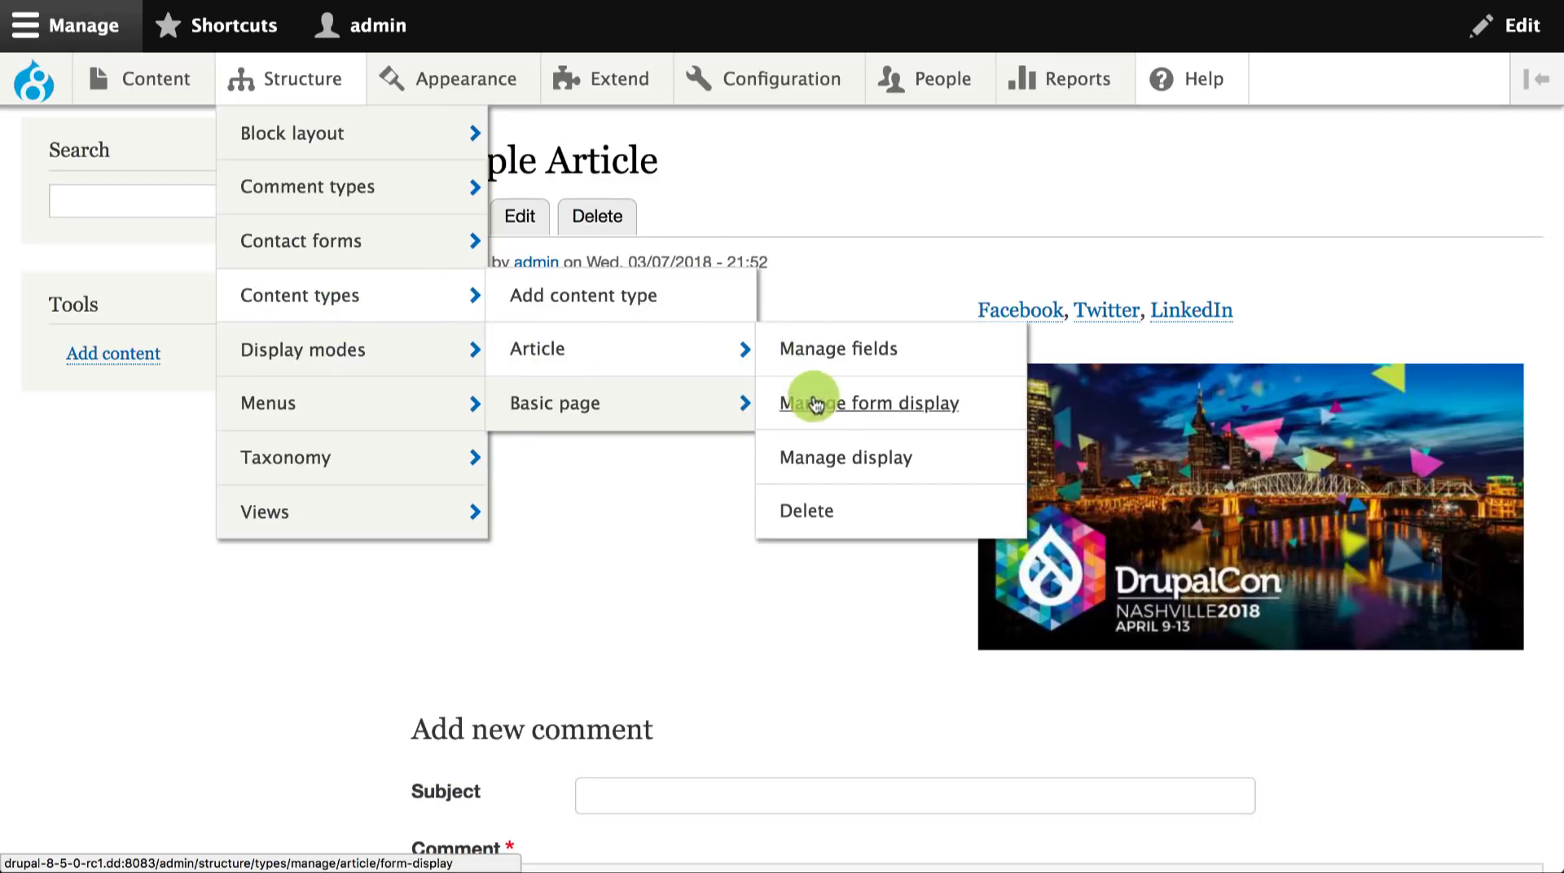
{"action": "left_click", "coordinate": [823, 465]}
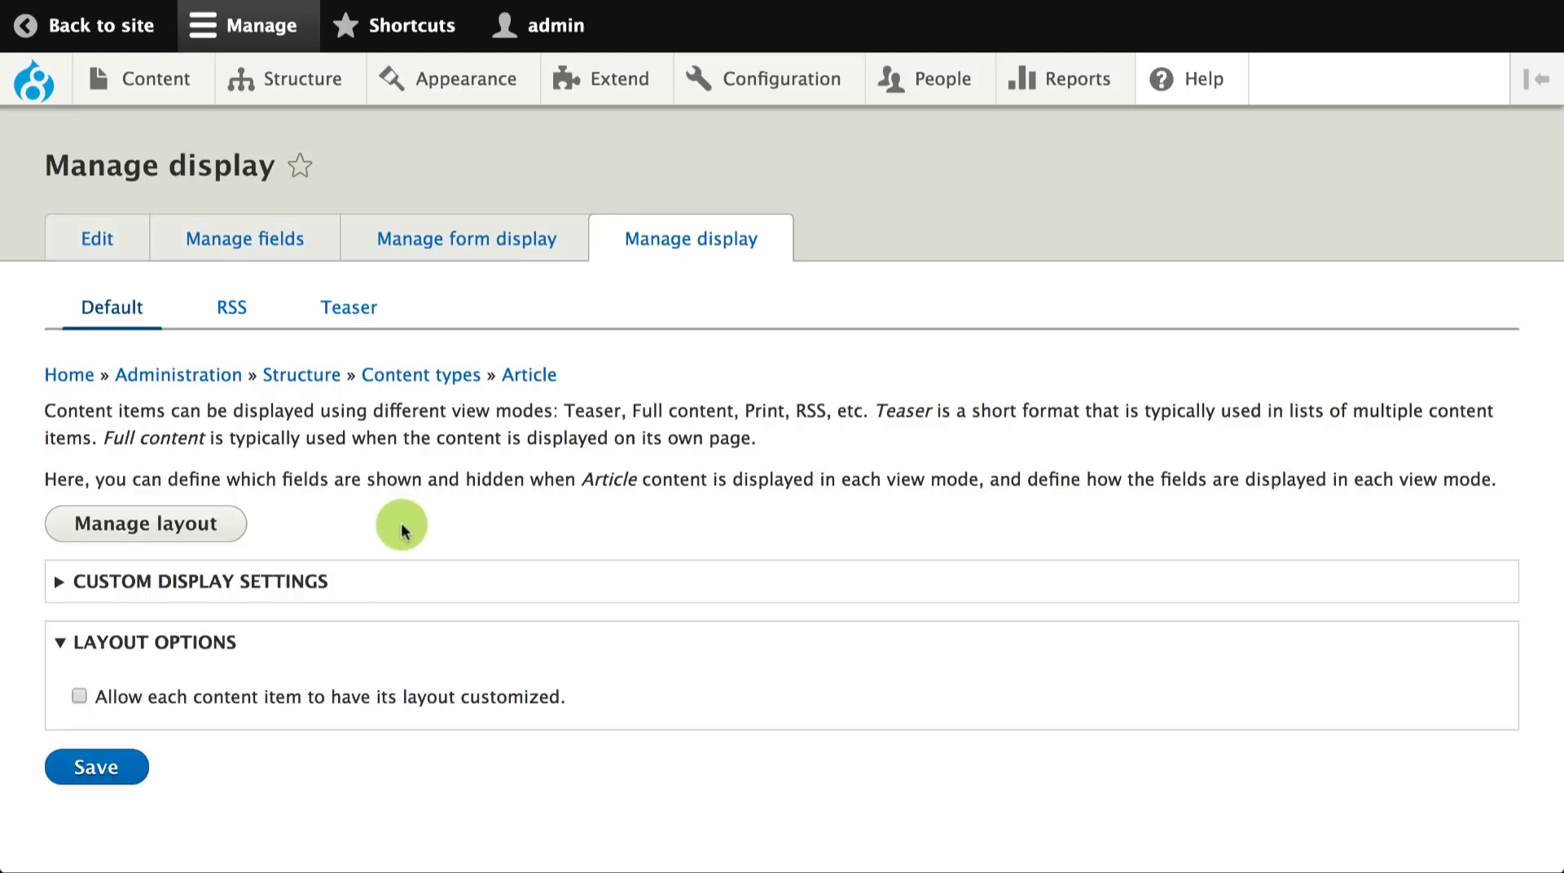
{"action": "left_click", "coordinate": [228, 704]}
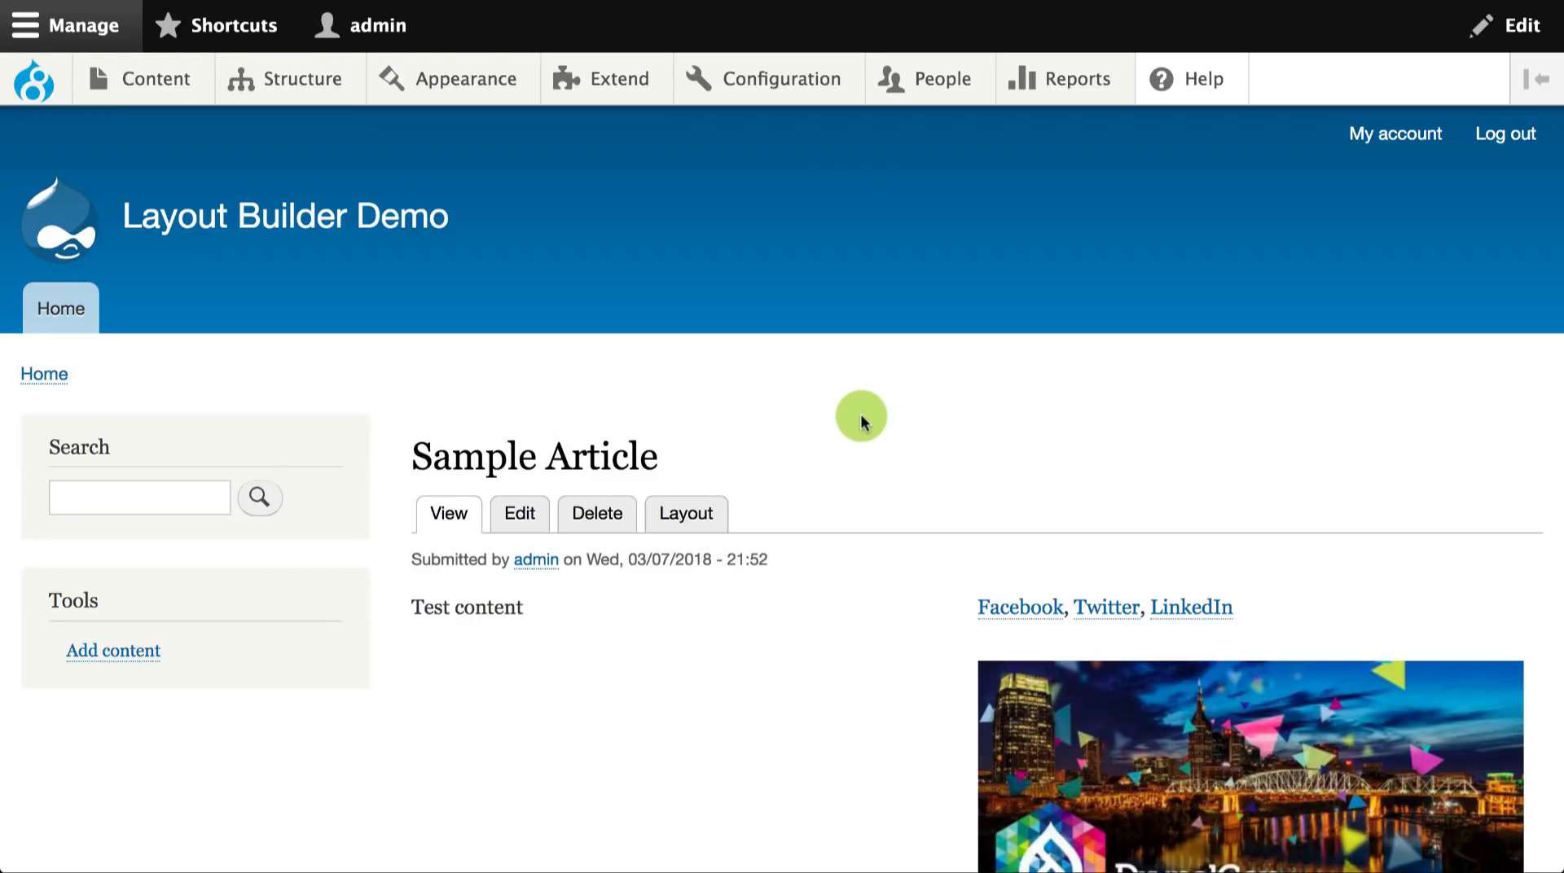
- Open Sample Article's Layout tab and scroll through its two-column section
{"action": "left_click", "coordinate": [707, 528]}
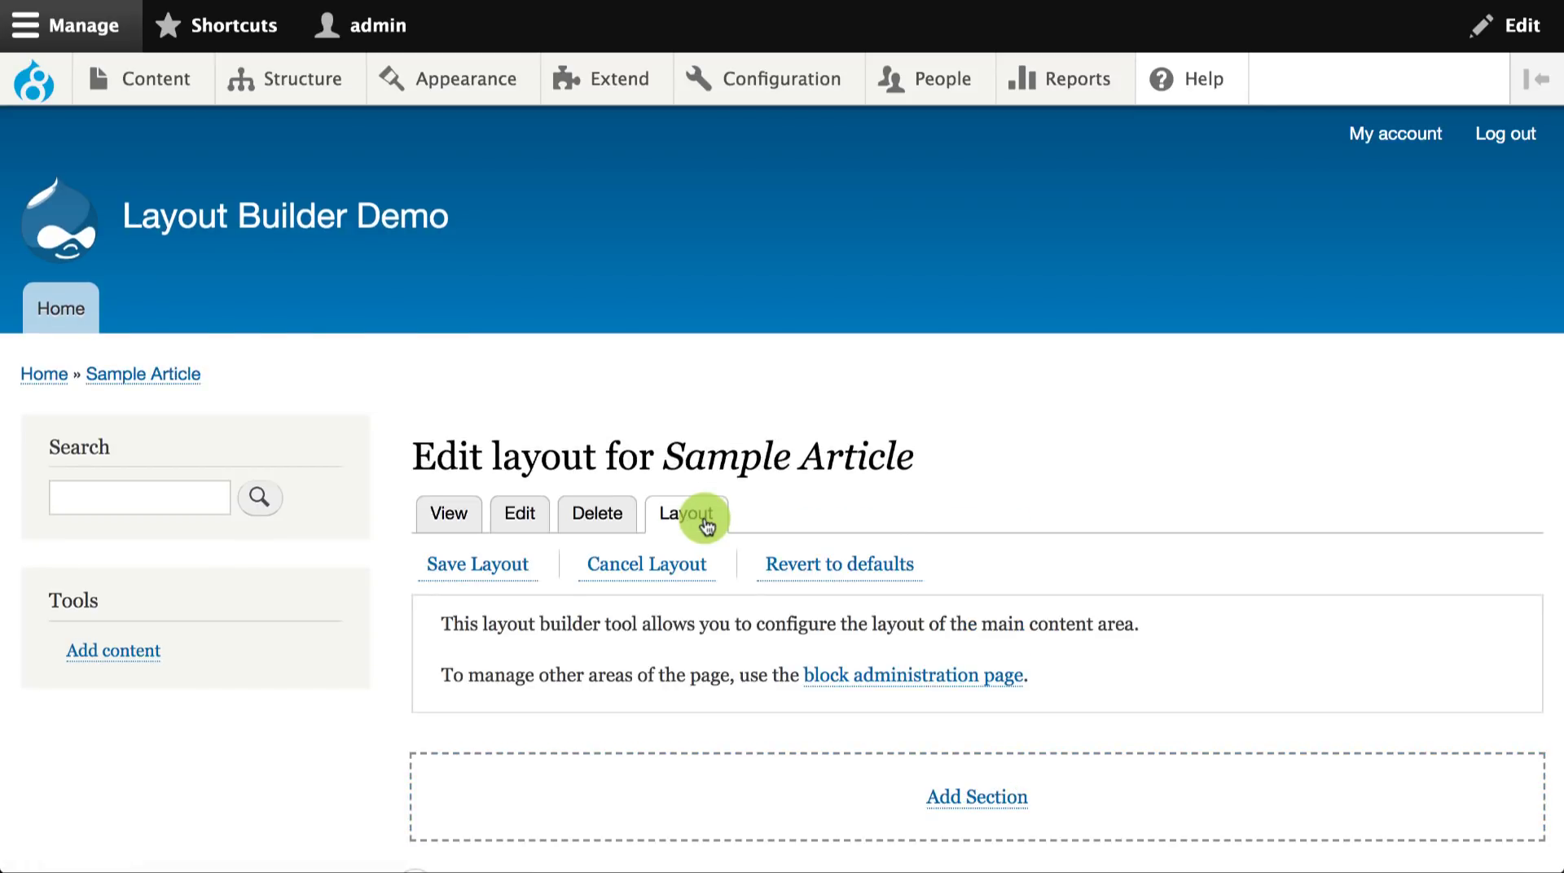
{"action": "scroll", "coordinate": [707, 527], "scroll_direction": "down", "scroll_amount": 6}
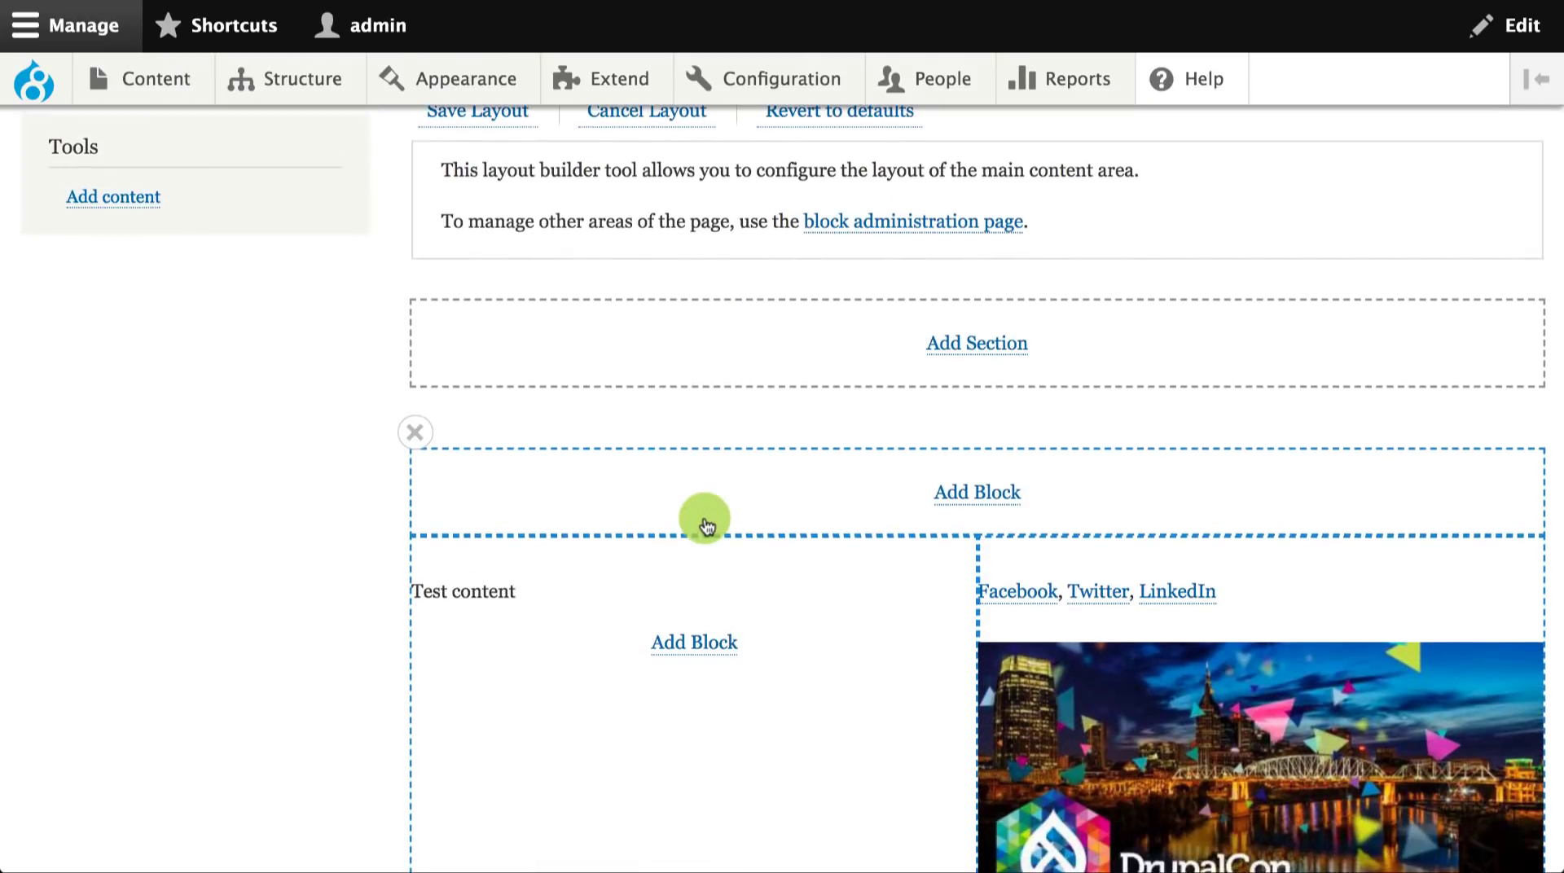
{"action": "scroll", "coordinate": [706, 521], "scroll_direction": "down", "scroll_amount": 3}
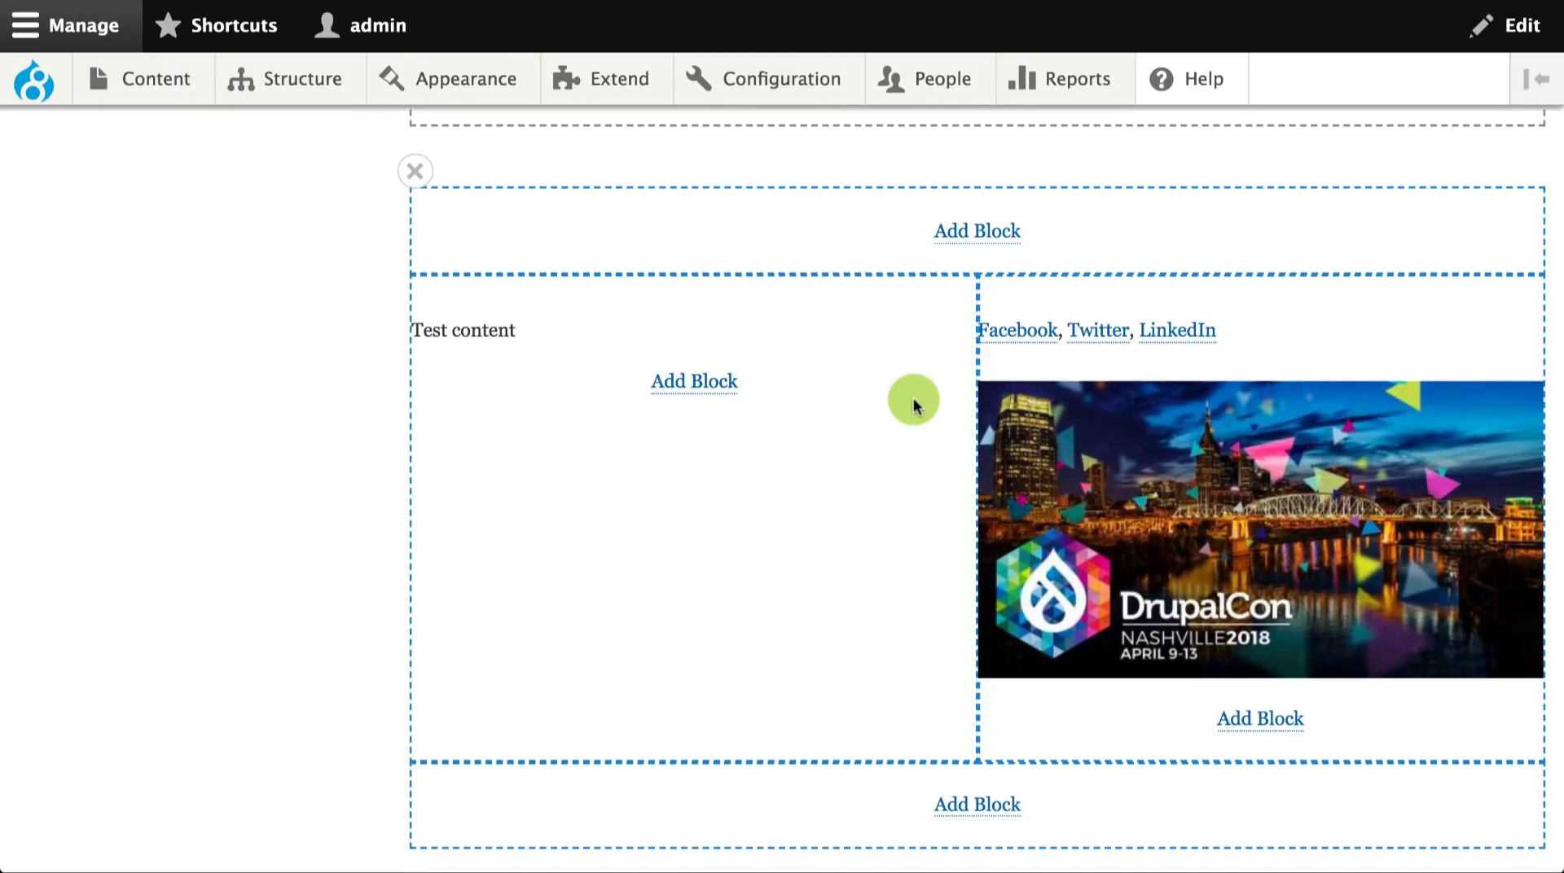
{"action": "scroll", "coordinate": [913, 398], "scroll_direction": "up", "scroll_amount": 1}
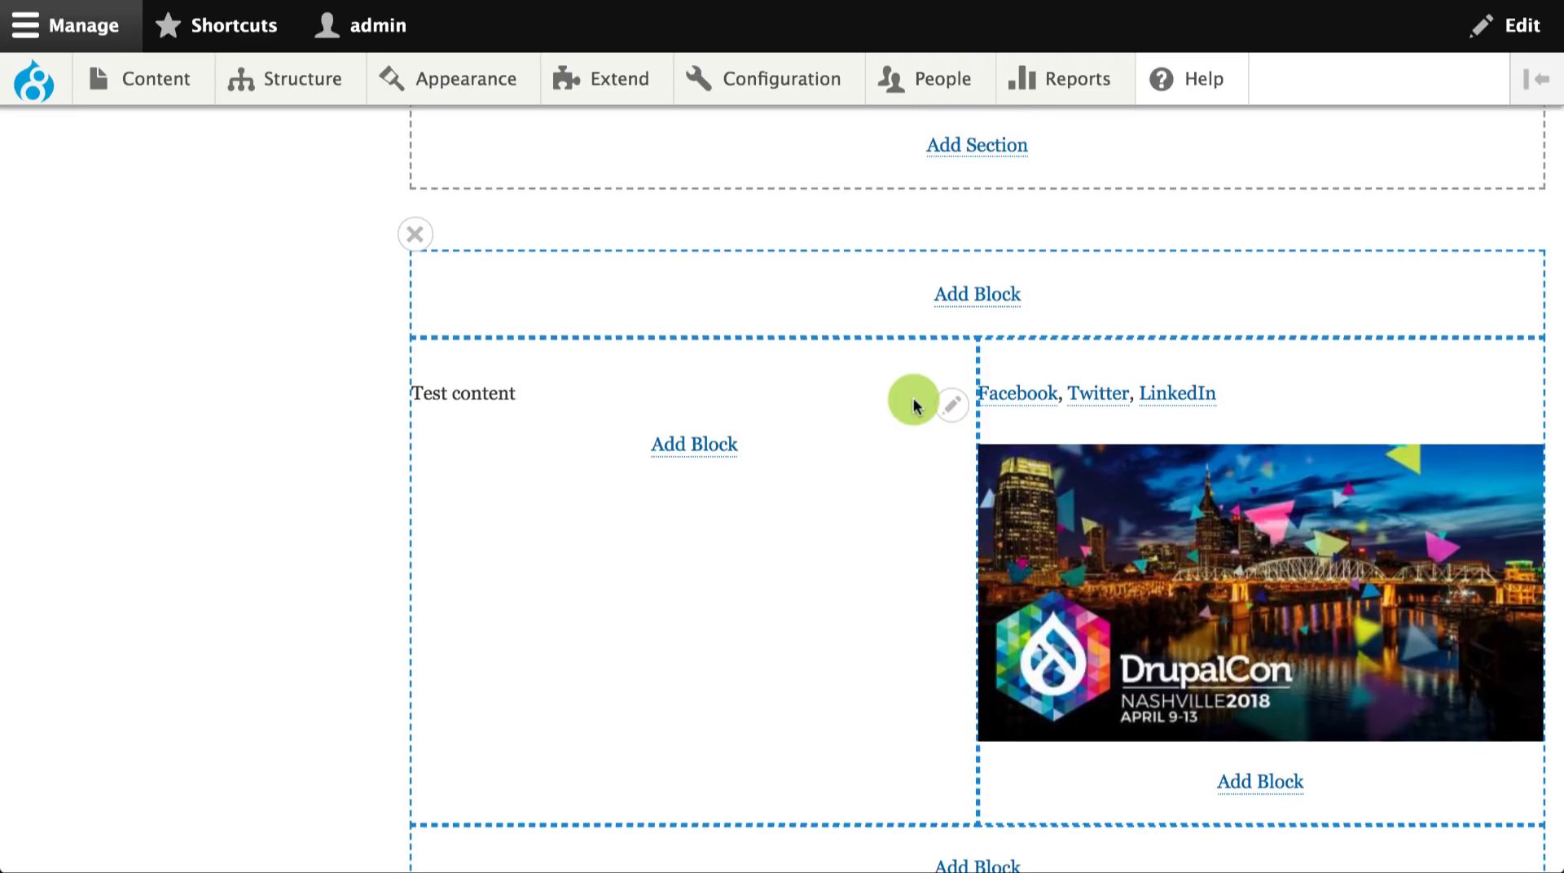